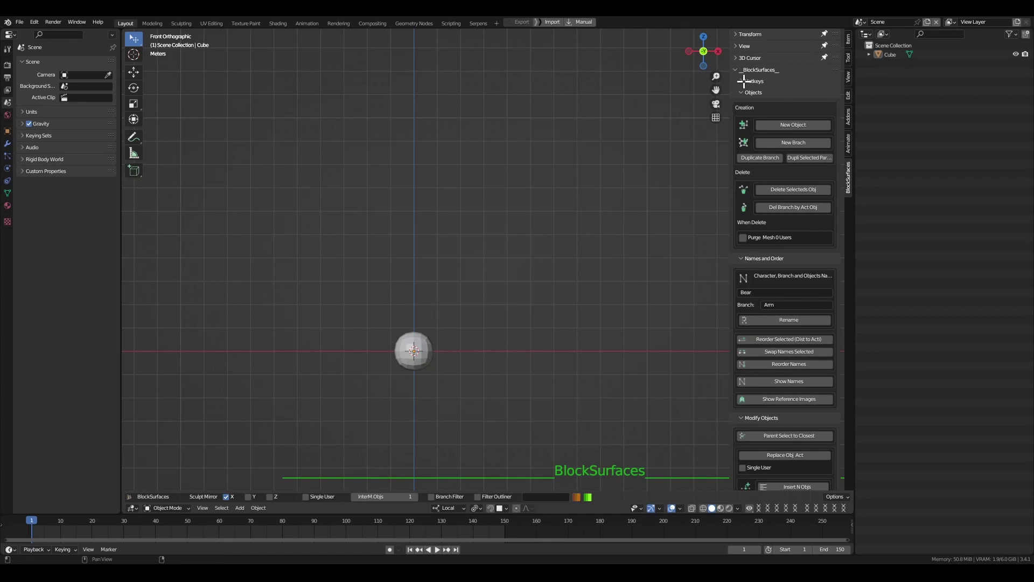
# Display the BlockSurfaces hotkeys overlay, set its horizontal text position to 96, and hide the overlay again.
pyautogui.click(744, 81)
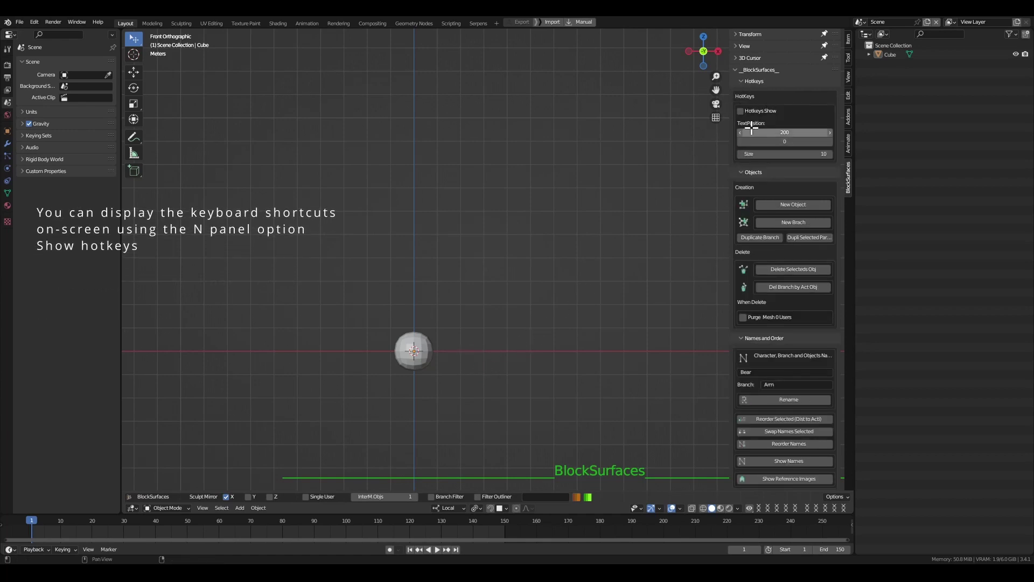
pyautogui.click(744, 110)
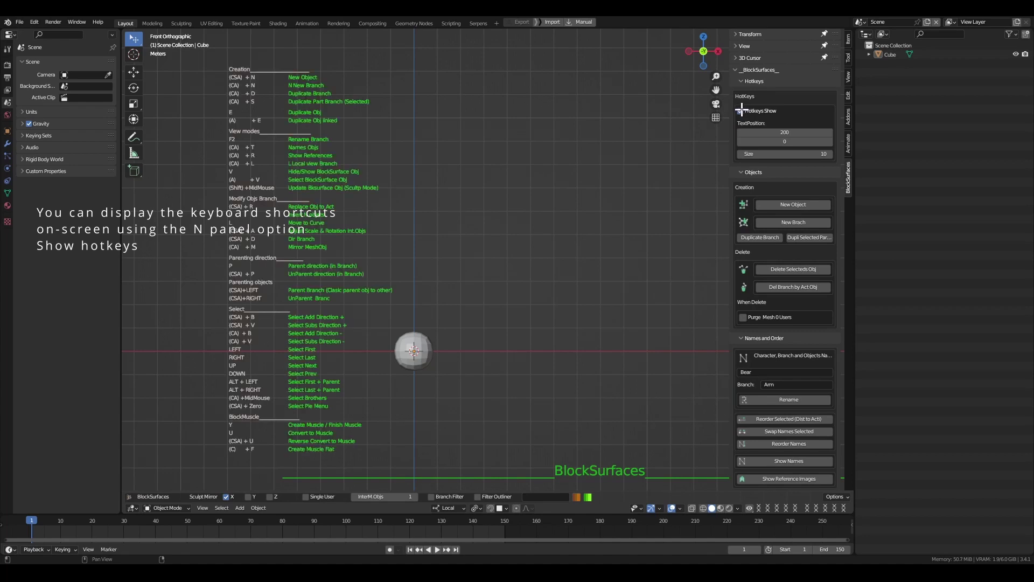
pyautogui.click(743, 111)
pyautogui.click(742, 110)
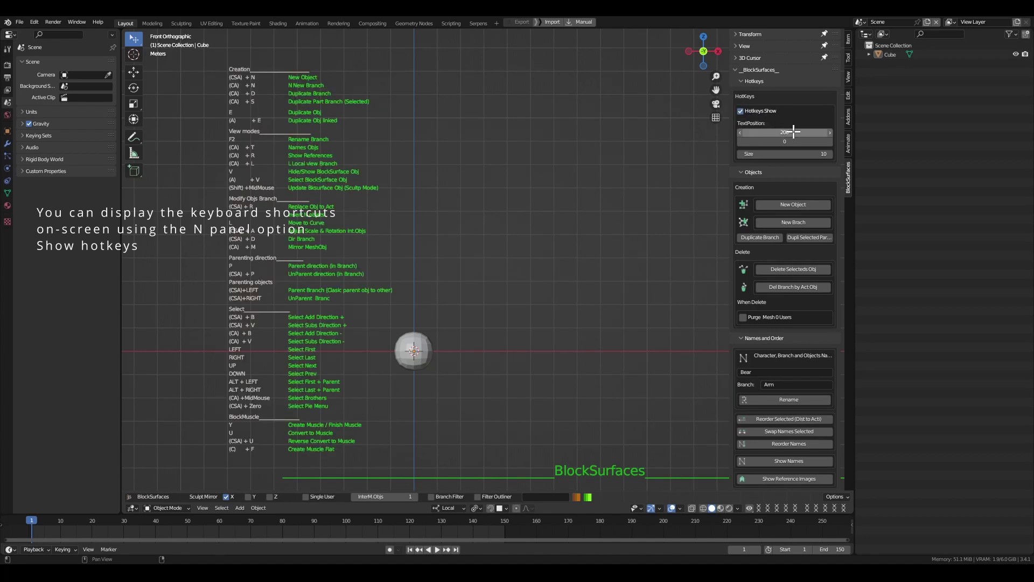
pyautogui.moveTo(794, 131); pyautogui.dragTo(744, 132)
pyautogui.click(742, 110)
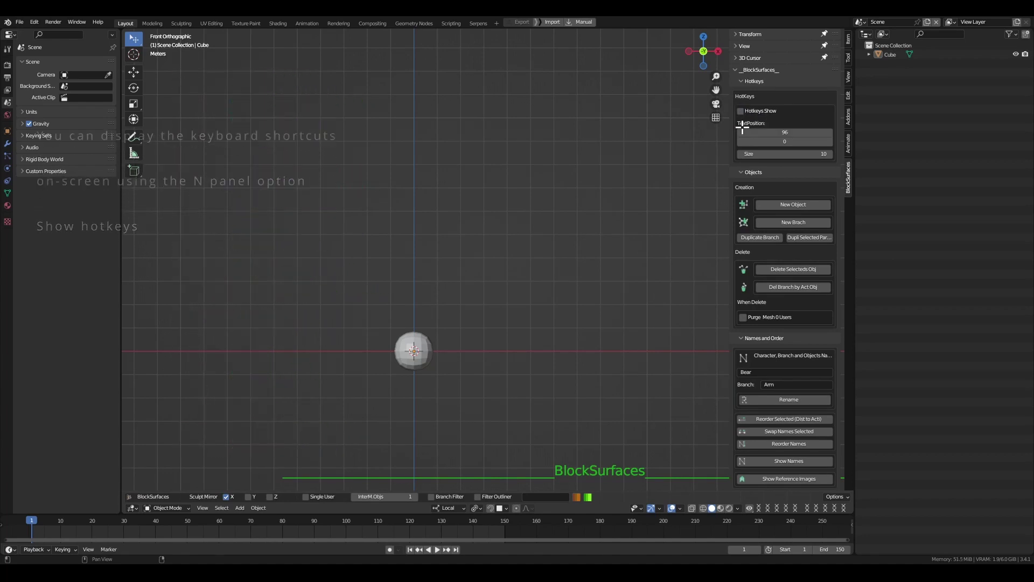
# Create a new BlockSurfaces object from the sphere with character name Dragon and branch name Body.
pyautogui.click(420, 355)
pyautogui.keyDown('shift'); pyautogui.moveTo(435, 378); pyautogui.dragTo(486, 388, button='middle'); pyautogui.keyUp('shift')
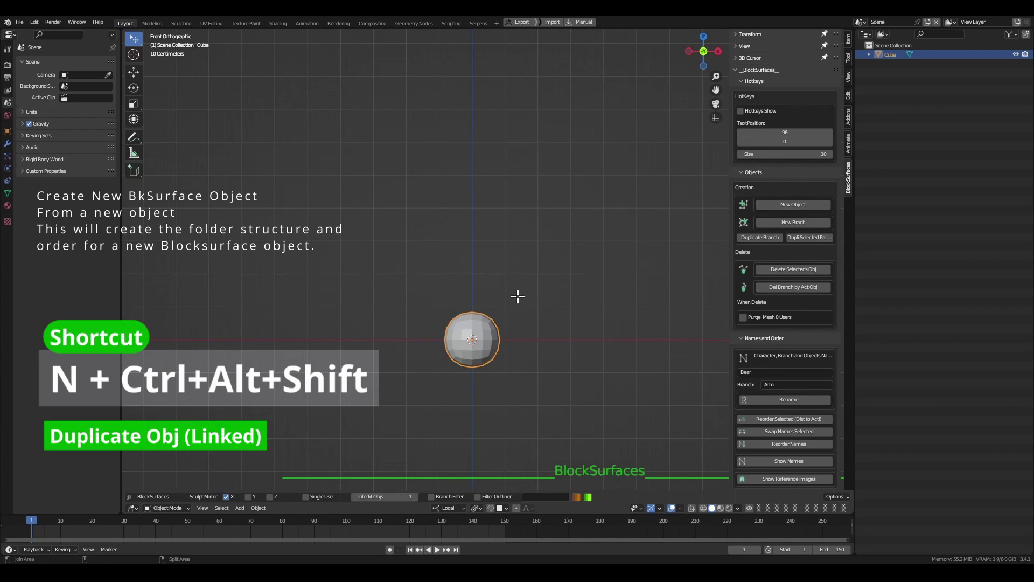
pyautogui.hotkey('ctrl', 'alt', 'shift', 'n')
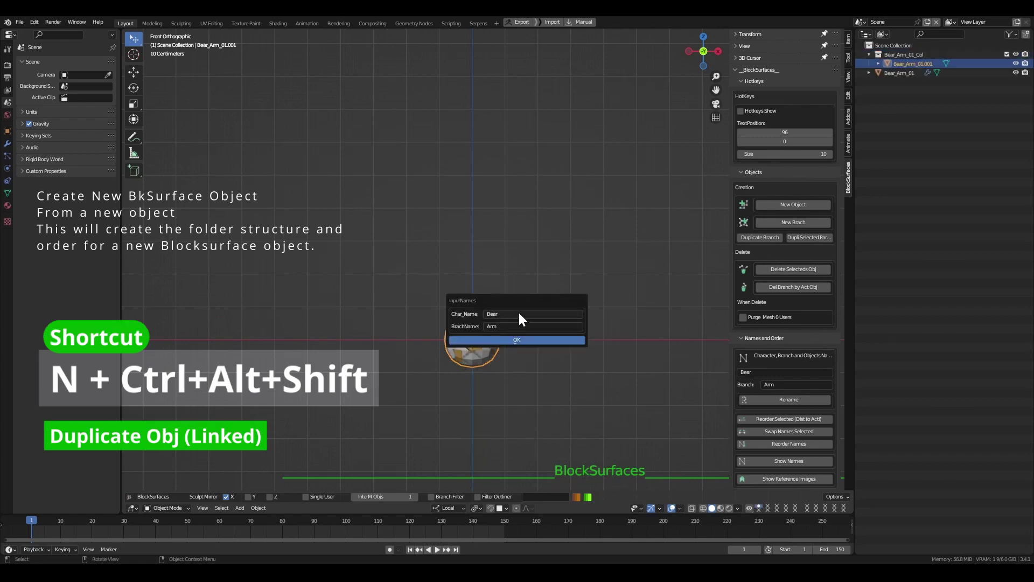
pyautogui.click(518, 314)
pyautogui.write('Dragon')
pyautogui.press('Tab')
pyautogui.write('B')
pyautogui.click(546, 341)
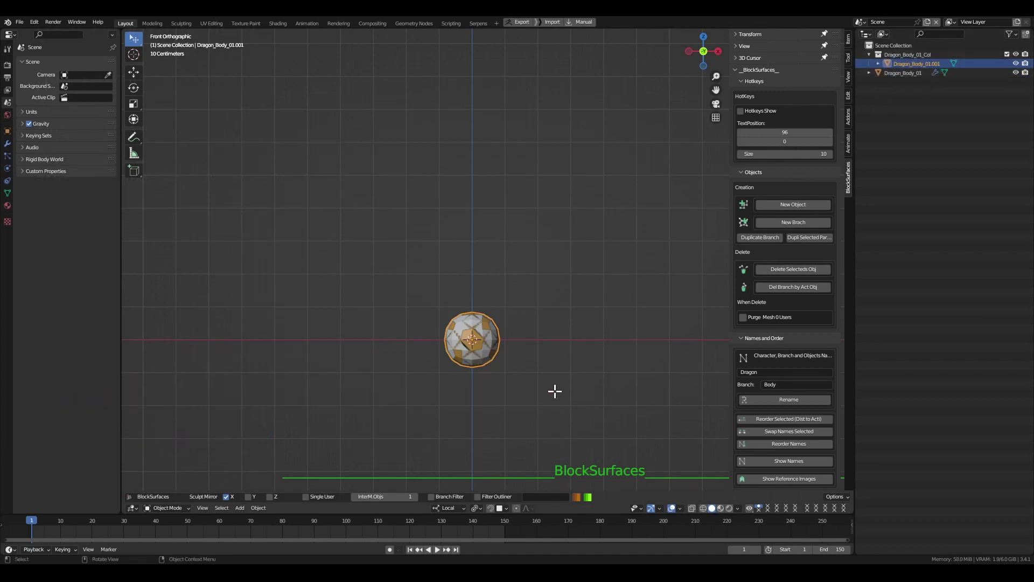
# Move the body sphere so it sits centred just above the world origin.
pyautogui.keyDown('shift'); pyautogui.moveTo(502, 359); pyautogui.dragTo(505, 388, button='middle'); pyautogui.keyUp('shift')
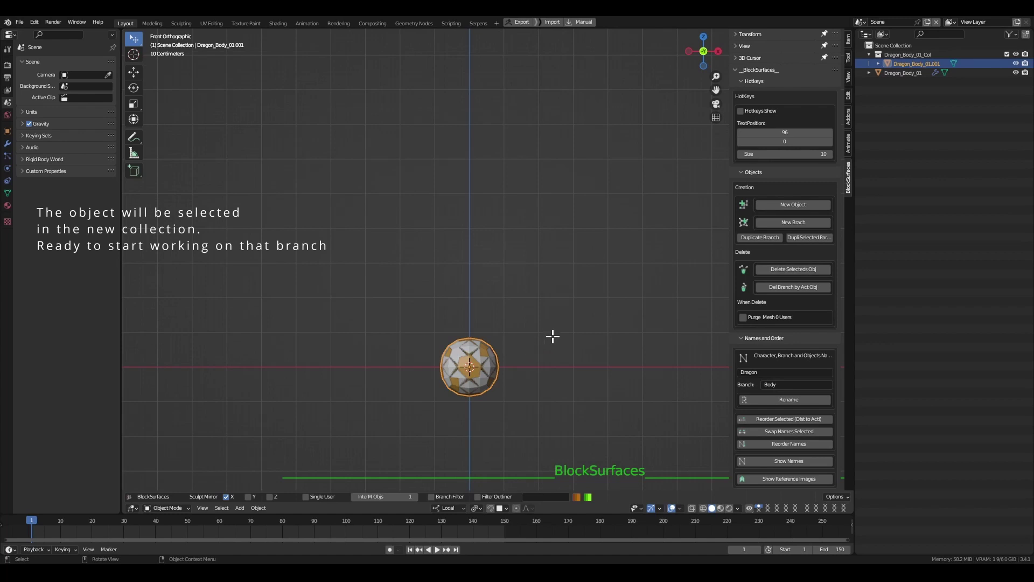
pyautogui.press('g')
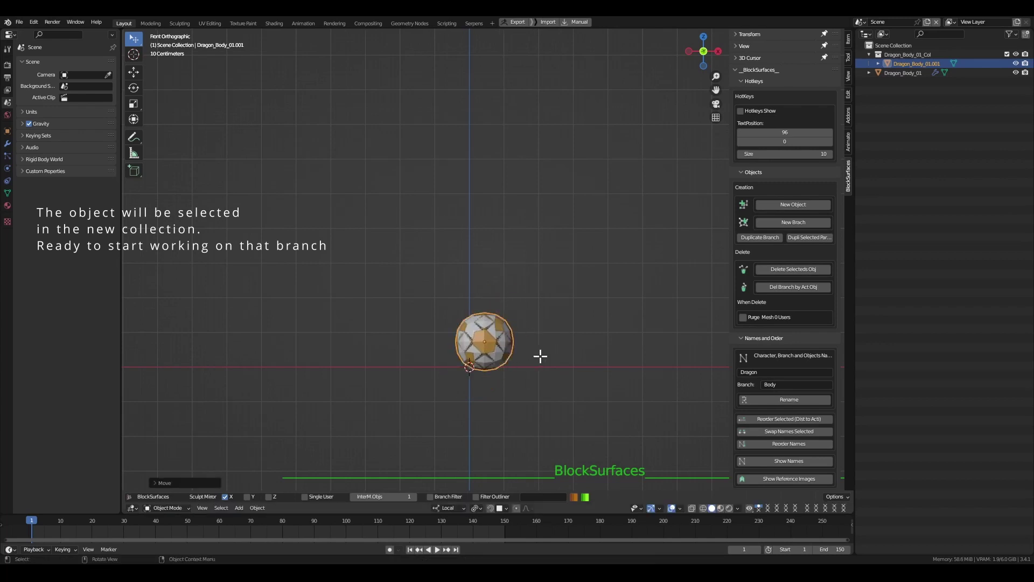
pyautogui.click(530, 372)
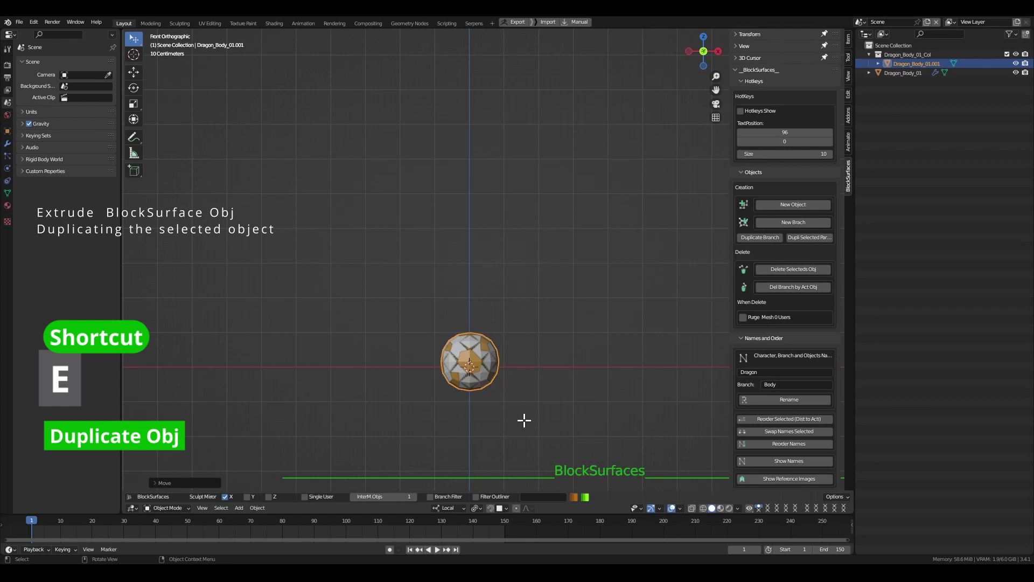
# Extrude an enlarged second body object above the first and a smaller third one up and to its left.
pyautogui.press('e')
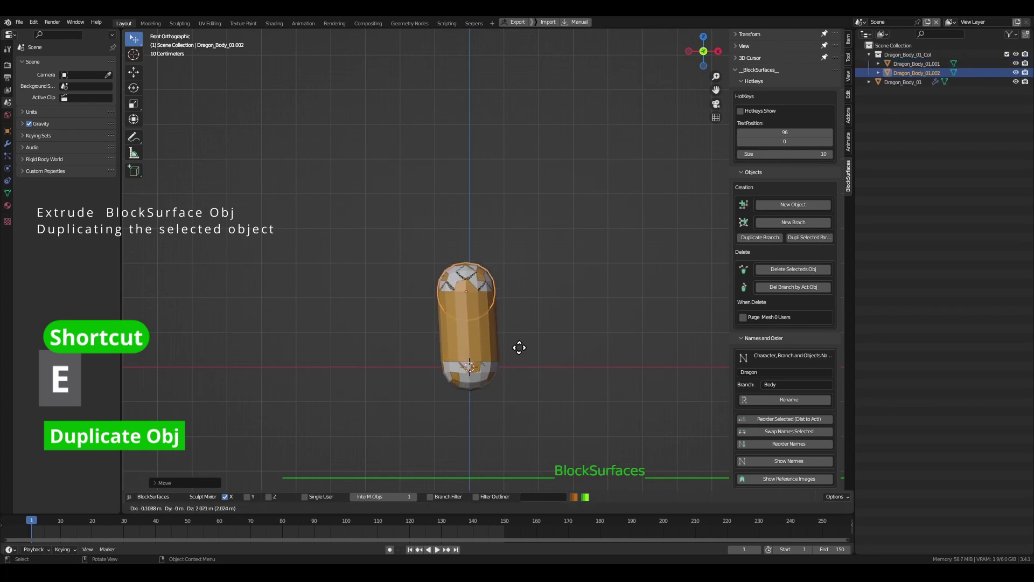
pyautogui.click(520, 323)
pyautogui.press('s')
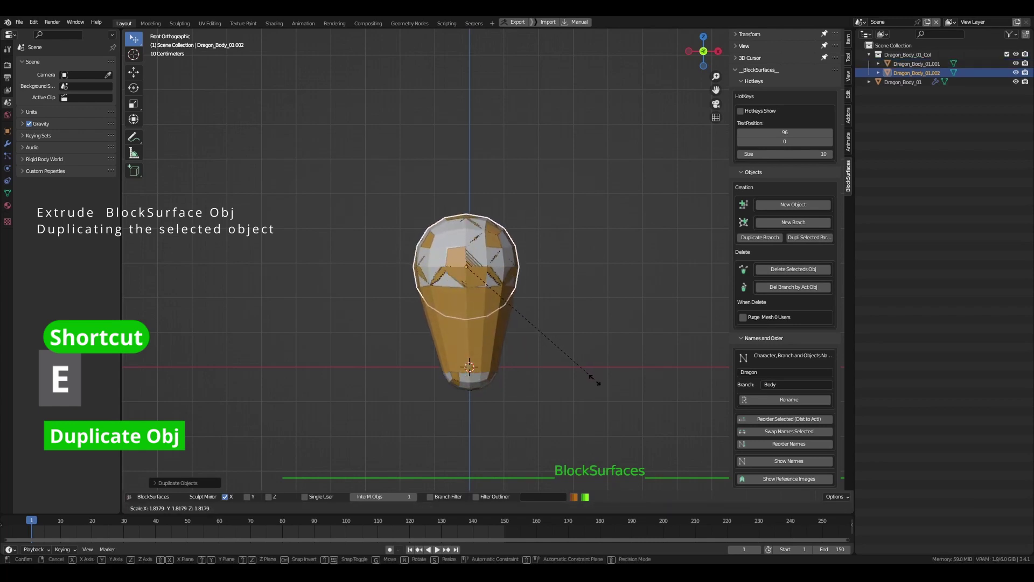
pyautogui.click(587, 364)
pyautogui.press('e')
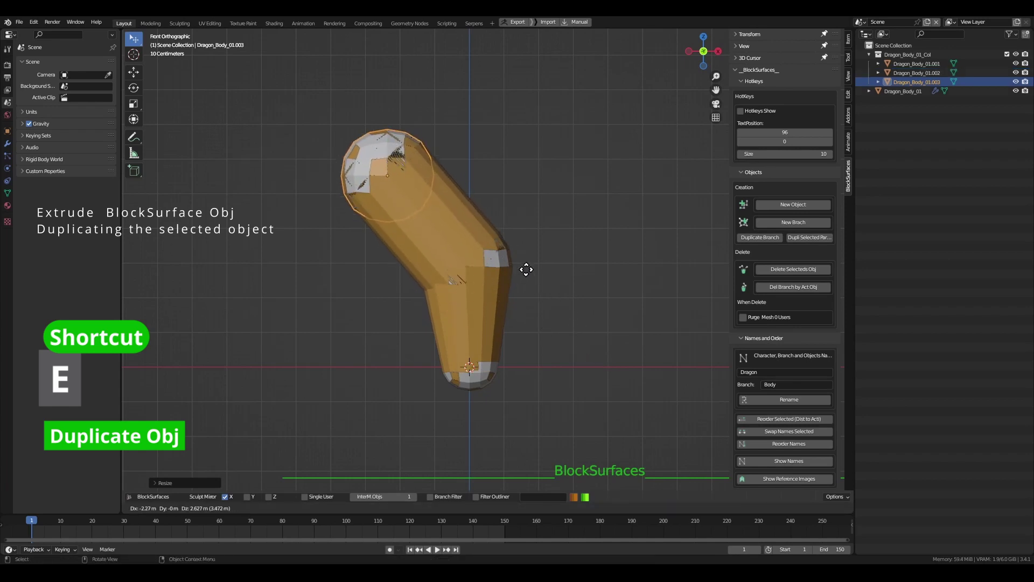
pyautogui.click(522, 262)
pyautogui.press('s')
pyautogui.click(542, 254)
# Extrude a smaller fourth body object up and to the right, and a larger fifth one up and to the left.
pyautogui.keyDown('shift'); pyautogui.moveTo(568, 226); pyautogui.dragTo(572, 327, button='middle'); pyautogui.keyUp('shift')
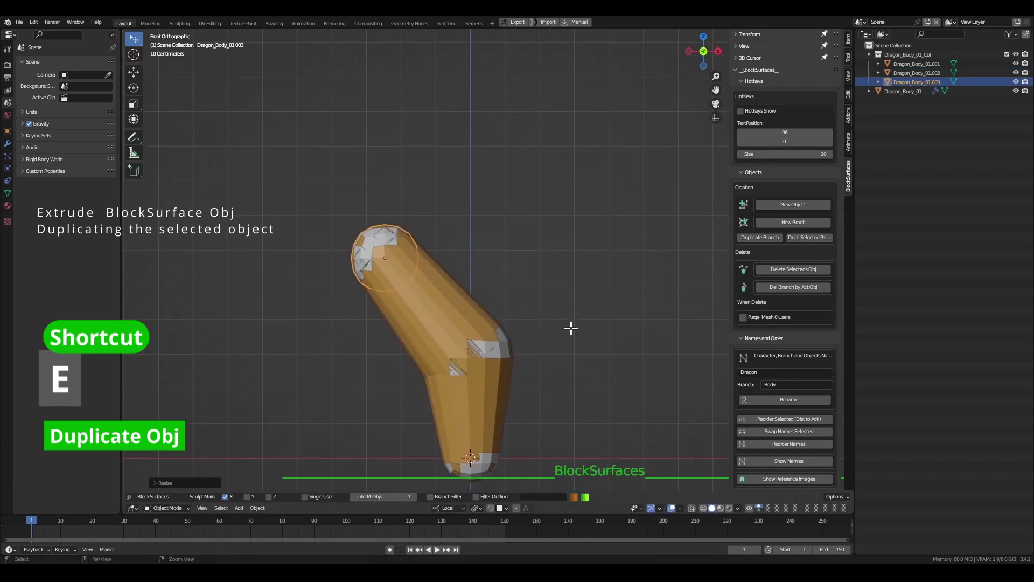
pyautogui.press('e')
pyautogui.click(608, 331)
pyautogui.press('s')
pyautogui.click(530, 294)
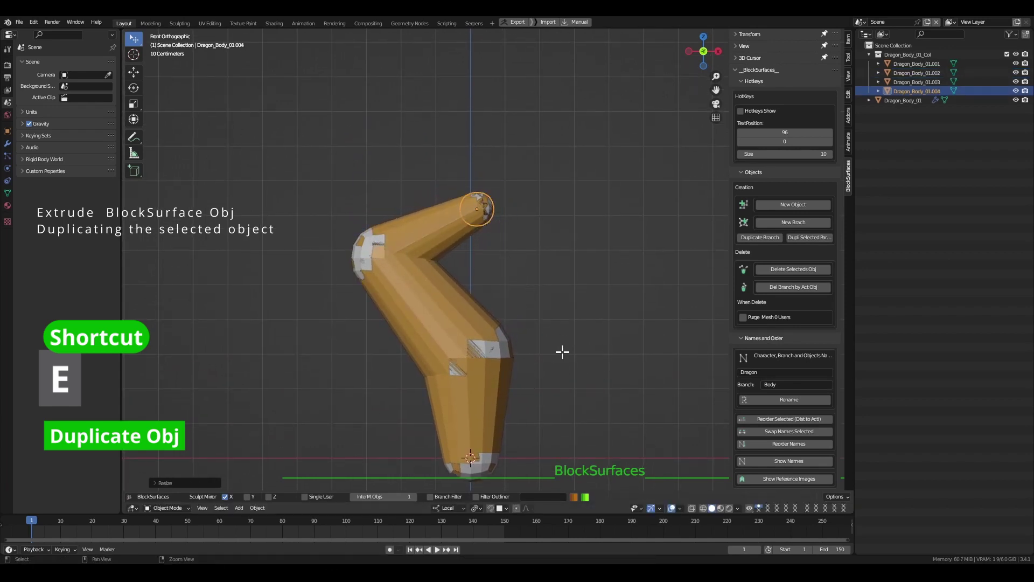
pyautogui.keyDown('shift'); pyautogui.moveTo(560, 354); pyautogui.dragTo(554, 321, button='right'); pyautogui.keyUp('shift')
pyautogui.keyDown('shift'); pyautogui.moveTo(555, 321); pyautogui.dragTo(509, 311, button='middle'); pyautogui.keyUp('shift')
pyautogui.press('e')
pyautogui.click(501, 291)
pyautogui.press('s')
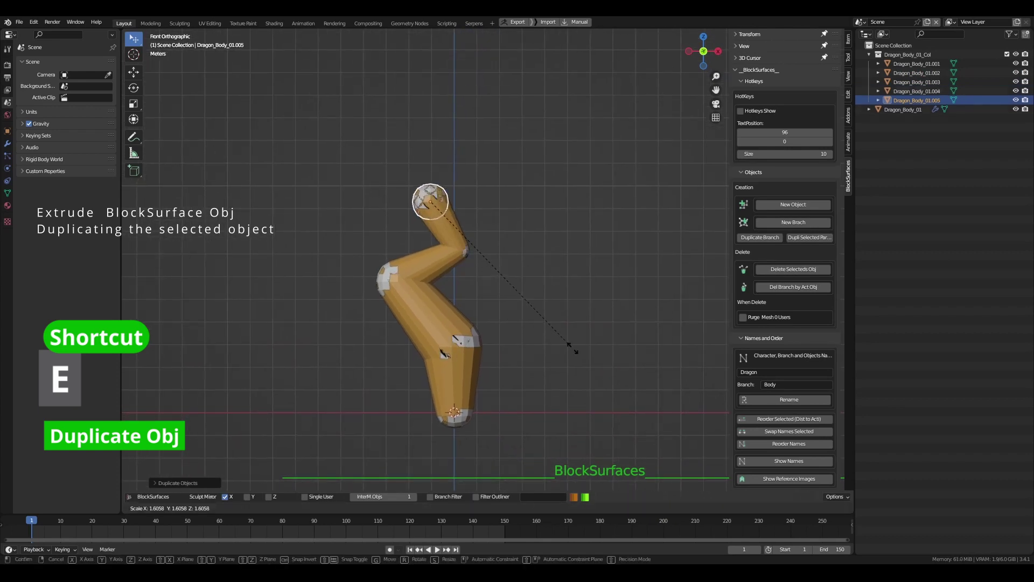
pyautogui.click(538, 353)
# Extrude a sixth body object up and to the right, and a scaled-down seventh one up and to the left.
pyautogui.keyDown('shift'); pyautogui.moveTo(537, 353); pyautogui.dragTo(499, 323, button='middle'); pyautogui.keyUp('shift')
pyautogui.press('e')
pyautogui.click(568, 275)
pyautogui.press('e')
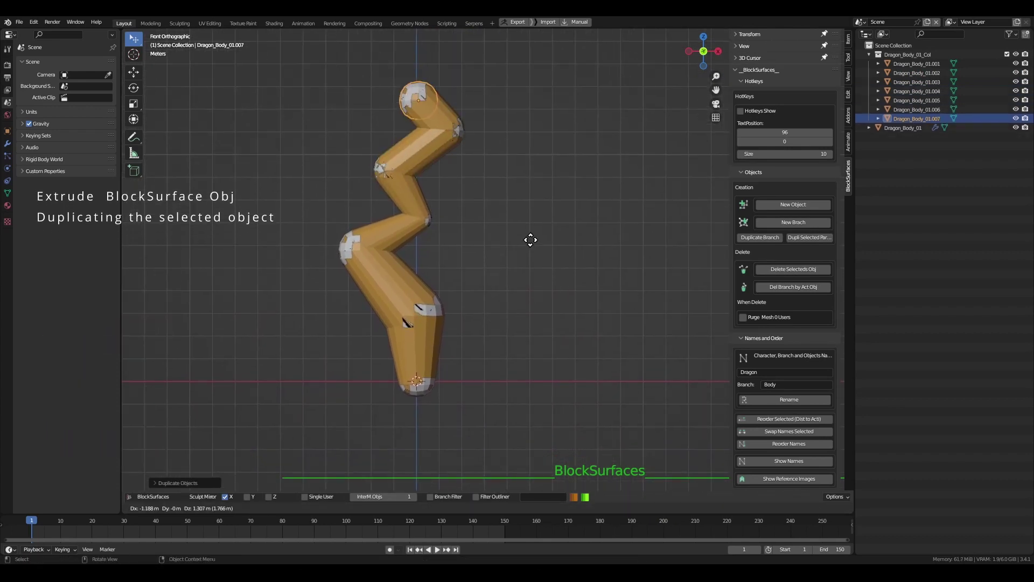
pyautogui.click(504, 214)
pyautogui.press('s')
pyautogui.click(503, 206)
# Adjust the position and scale of the sixth body object, just below the branch's tip.
pyautogui.keyDown('shift'); pyautogui.moveTo(501, 198); pyautogui.dragTo(500, 235, button='middle'); pyautogui.keyUp('shift')
pyautogui.keyDown('ctrl'); pyautogui.moveTo(500, 235); pyautogui.dragTo(446, 334, button='middle'); pyautogui.keyUp('ctrl')
pyautogui.click(454, 186)
pyautogui.press('s')
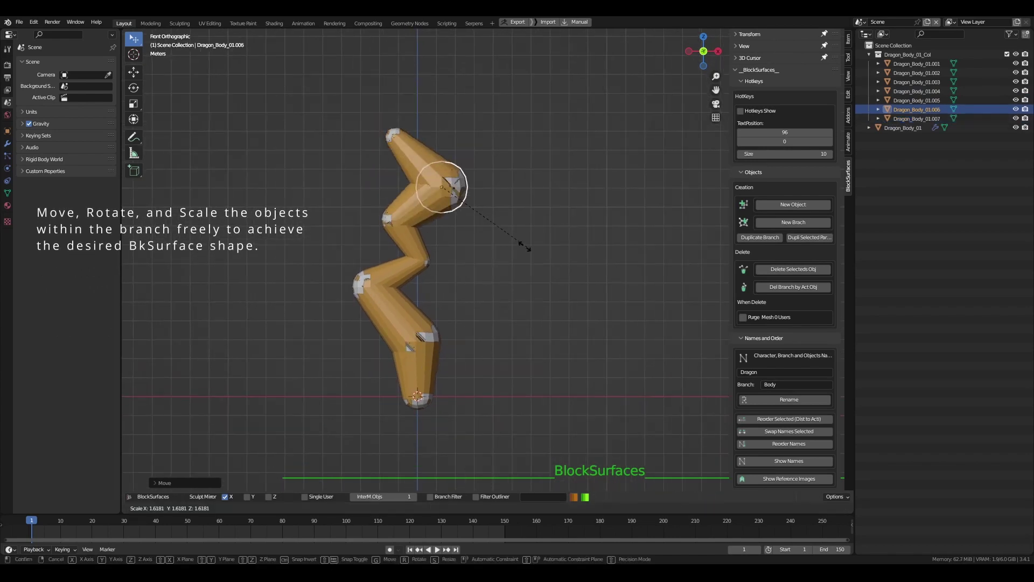
pyautogui.click(494, 248)
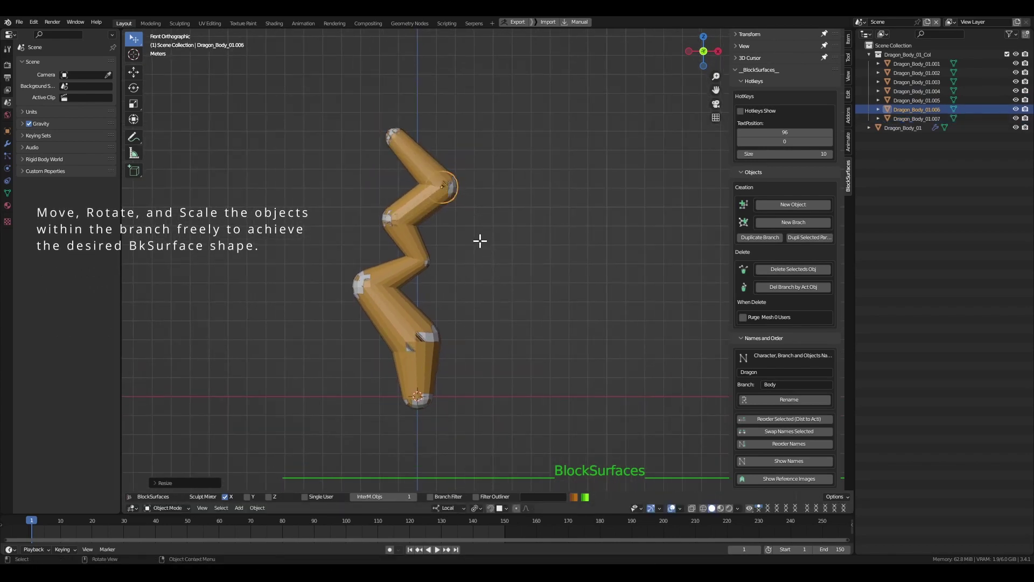
pyautogui.press('h')
pyautogui.press('h')
pyautogui.keyDown('shift'); pyautogui.moveTo(467, 238); pyautogui.dragTo(479, 237, button='middle'); pyautogui.keyUp('shift')
pyautogui.press('h')
pyautogui.press('h')
pyautogui.click(497, 250)
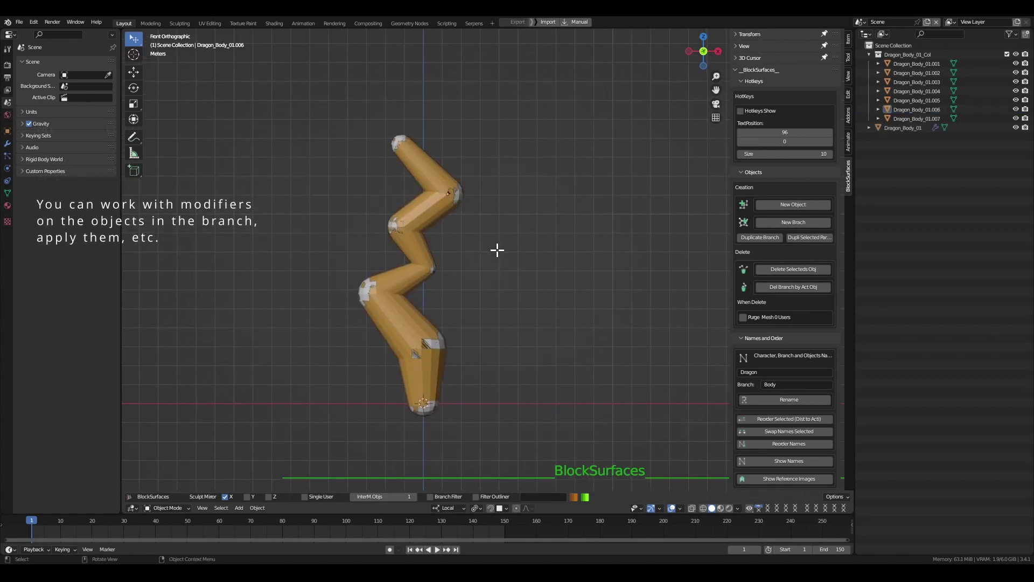
# Sculpt the branch's tip object with the Grab brush, stretching its end outward to the right.
pyautogui.click(401, 139)
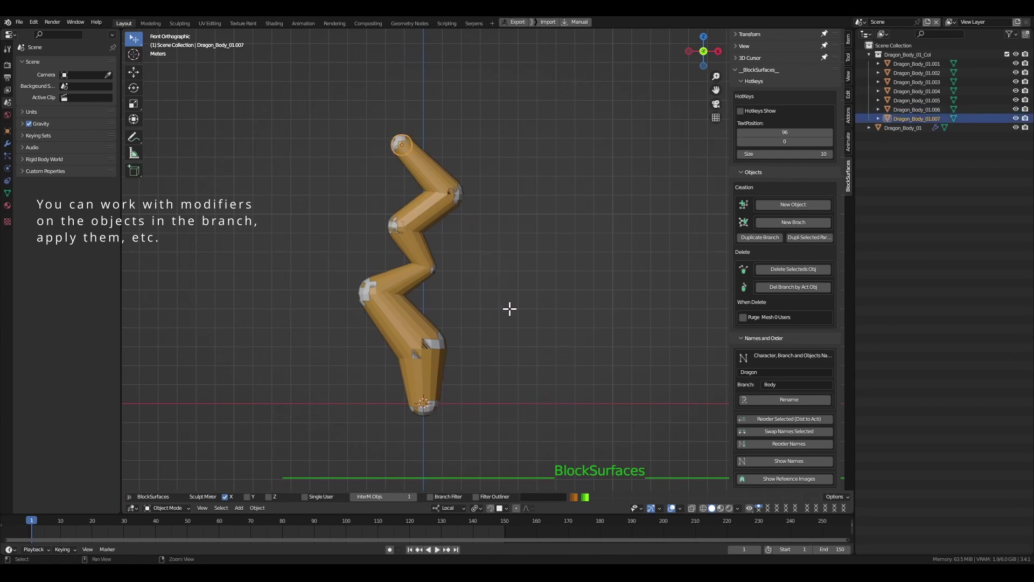
pyautogui.keyDown('shift'); pyautogui.moveTo(510, 308); pyautogui.dragTo(495, 259, button='middle'); pyautogui.keyUp('shift')
pyautogui.keyDown('shift'); pyautogui.moveTo(457, 175); pyautogui.dragTo(476, 237, button='middle'); pyautogui.keyUp('shift')
pyautogui.keyDown('shift'); pyautogui.moveTo(401, 134); pyautogui.dragTo(422, 182, button='right'); pyautogui.keyUp('shift')
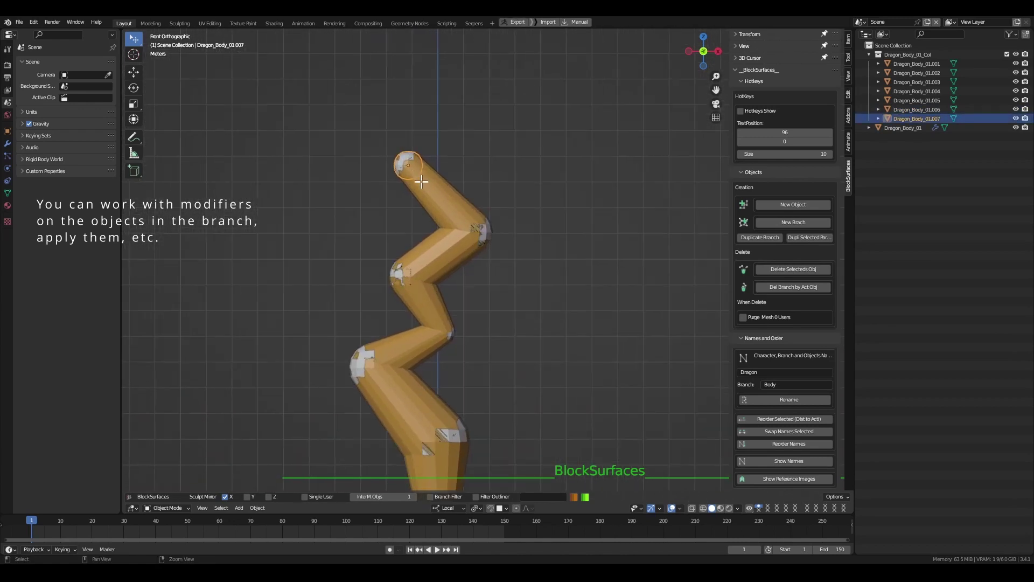
pyautogui.scroll(5, 411, 166)
pyautogui.hotkey('ctrl', 'Tab')
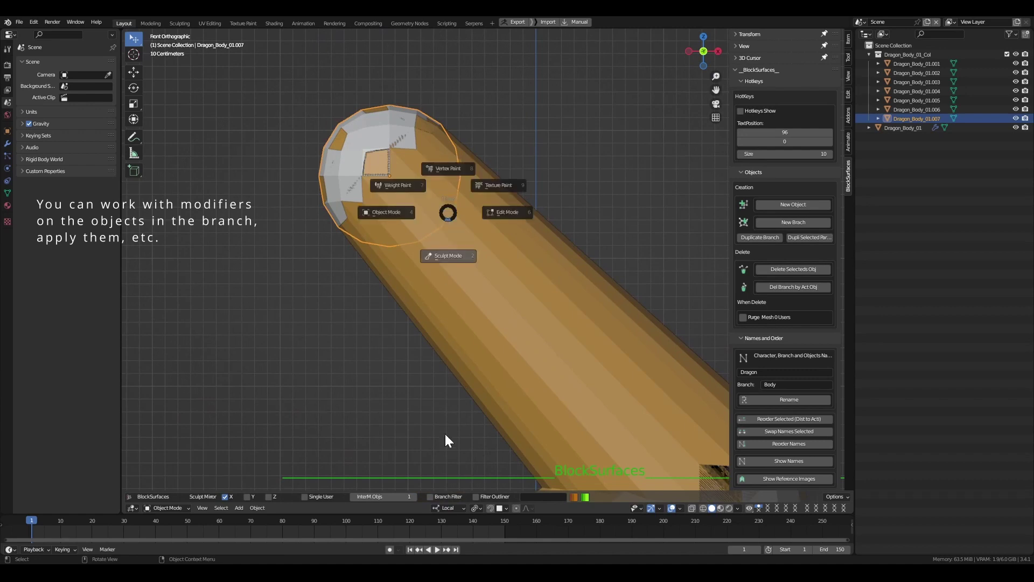
pyautogui.click(446, 435)
pyautogui.press('f')
pyautogui.click(523, 168)
pyautogui.moveTo(444, 144); pyautogui.dragTo(485, 173)
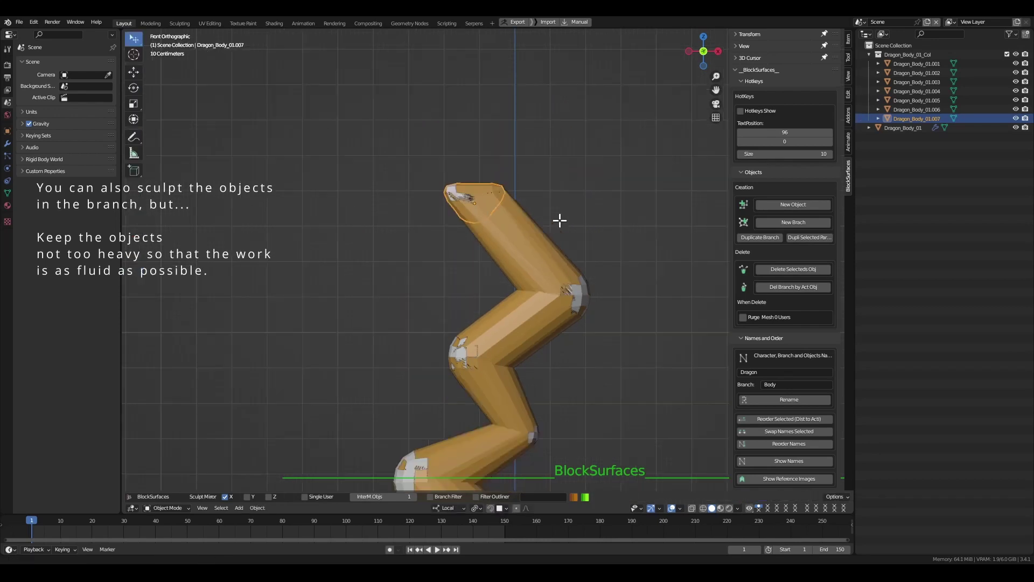
# Sculpt the sixth object with a 118 px Grab brush, pulling its corner out to the right, and return to Object Mode.
pyautogui.click(578, 290)
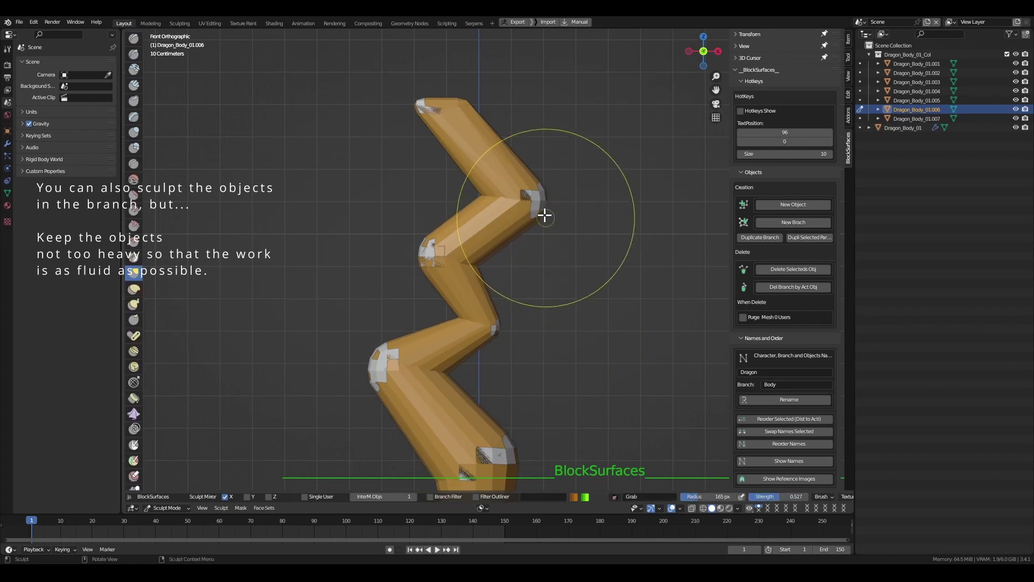
pyautogui.press('f')
pyautogui.click(547, 197)
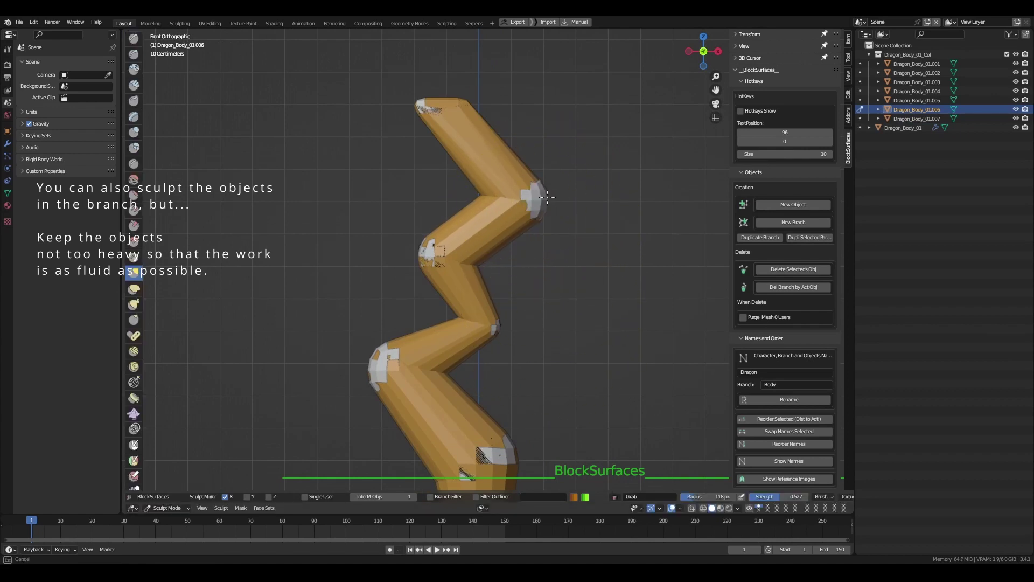
pyautogui.hotkey('ctrl', 'Tab')
pyautogui.click(388, 233)
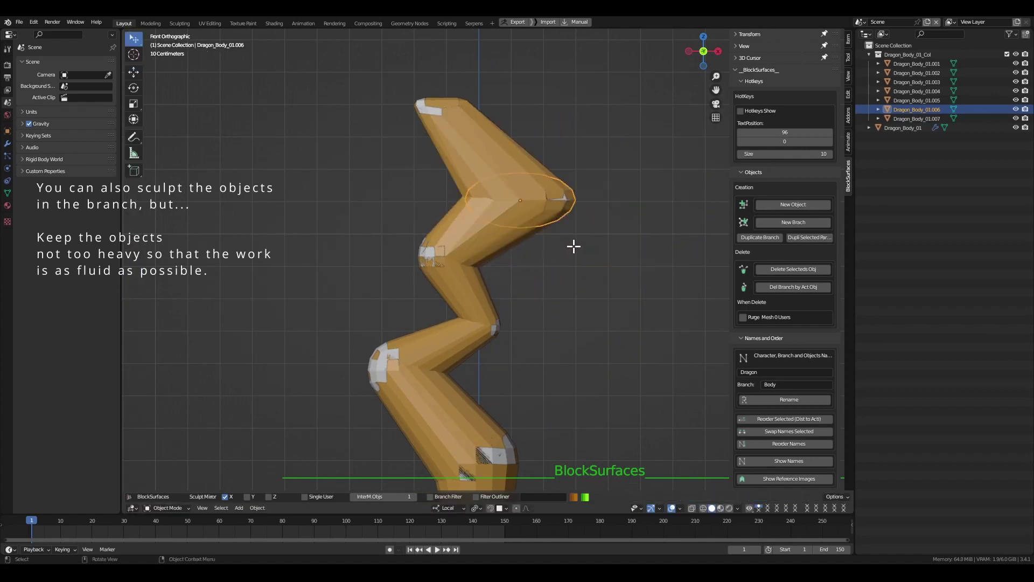
pyautogui.click(574, 247)
# Sculpt the fifth object with a smaller Grab brush, pulling its corner out to the left, and return to Object Mode.
pyautogui.click(477, 267)
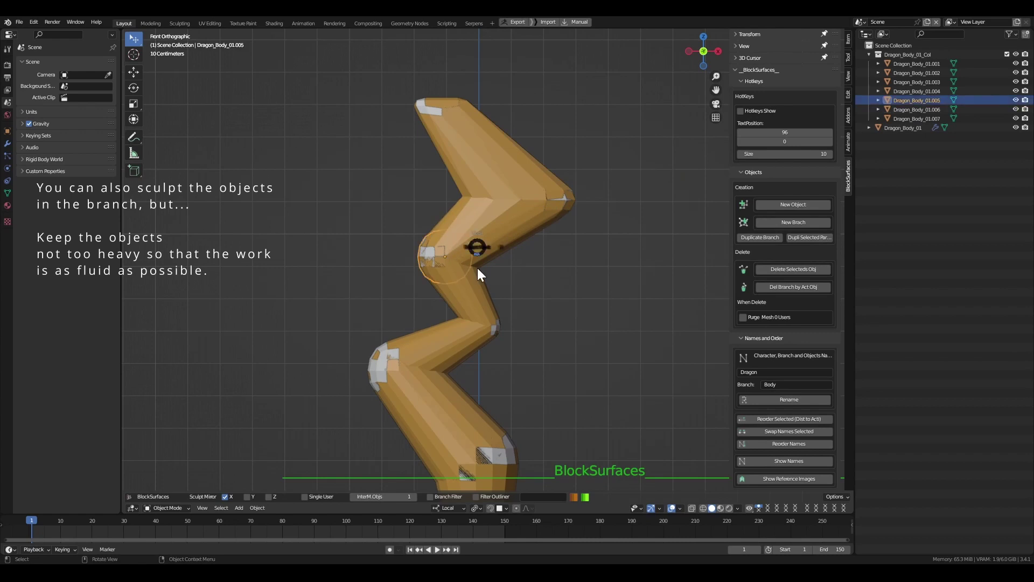
pyautogui.hotkey('ctrl', 'Tab')
pyautogui.press('f')
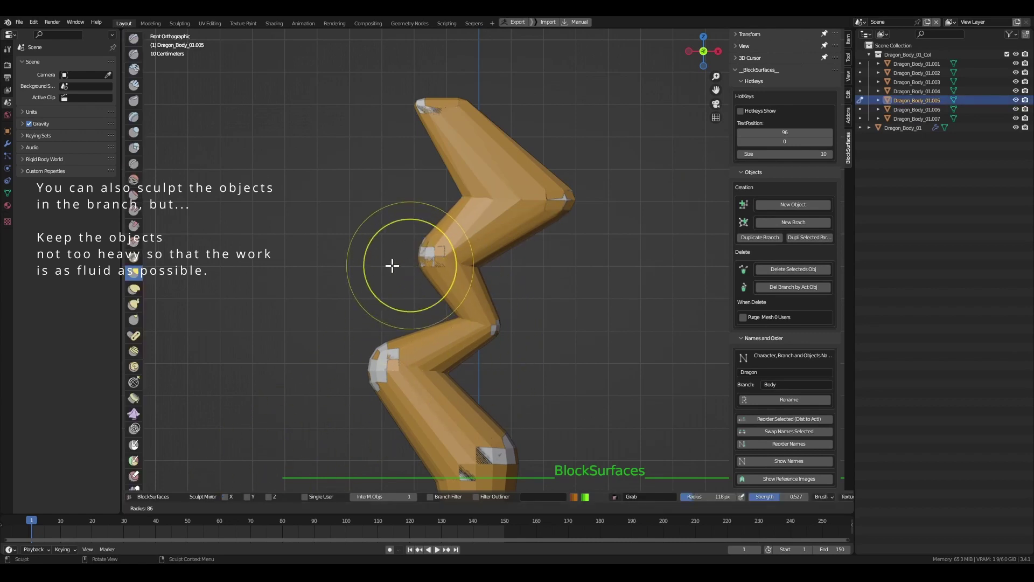
pyautogui.click(393, 265)
pyautogui.moveTo(419, 254); pyautogui.dragTo(406, 251)
pyautogui.hotkey('ctrl', 'Tab')
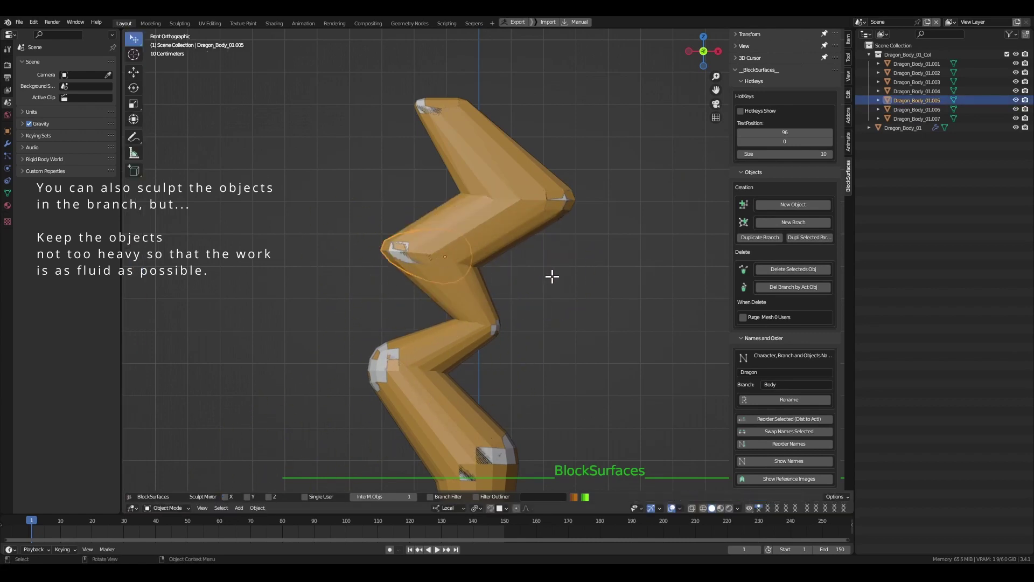
pyautogui.click(574, 266)
# Extend the branch from its tip with four duplicated objects that rise and arch over to the right.
pyautogui.scroll(-4, 575, 266)
pyautogui.keyDown('shift'); pyautogui.moveTo(584, 244); pyautogui.dragTo(544, 201, button='middle'); pyautogui.keyUp('shift')
pyautogui.keyDown('shift'); pyautogui.moveTo(539, 264); pyautogui.dragTo(413, 301, button='middle'); pyautogui.keyUp('shift')
pyautogui.click(342, 184)
pyautogui.hotkey('shift', 'd')
pyautogui.click(362, 149)
pyautogui.hotkey('shift', 'd')
pyautogui.click(406, 148)
pyautogui.hotkey('shift', 'd')
pyautogui.click(438, 152)
pyautogui.hotkey('shift', 'd')
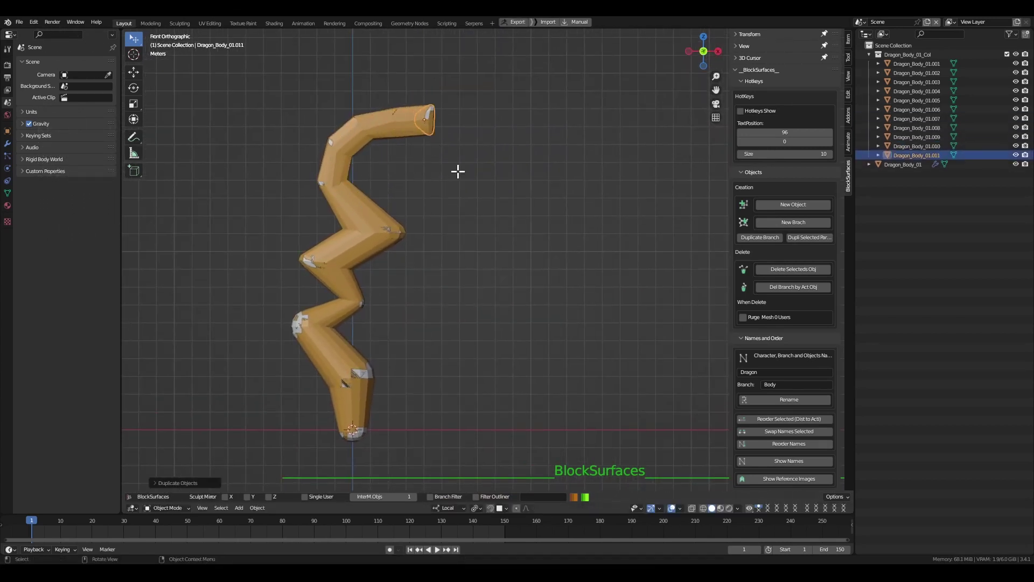
pyautogui.click(458, 171)
# Add two more duplicates sloping down to the right, enlarging and rotating the last one to end the branch.
pyautogui.hotkey('shift', 'd')
pyautogui.click(487, 189)
pyautogui.hotkey('shift', 'd')
pyautogui.click(532, 237)
pyautogui.press('s')
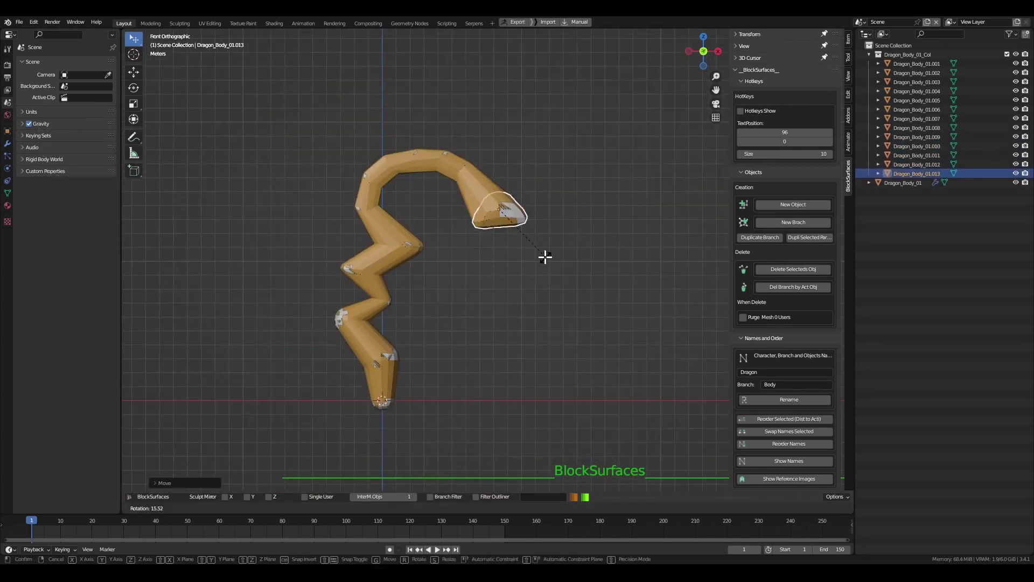
pyautogui.click(545, 256)
# Move the branch's two base objects down and to the right, away from the world origin.
pyautogui.keyDown('shift'); pyautogui.moveTo(545, 257); pyautogui.dragTo(507, 175, button='middle'); pyautogui.keyUp('shift')
pyautogui.keyDown('ctrl'); pyautogui.moveTo(506, 175); pyautogui.dragTo(483, 194, button='middle'); pyautogui.keyUp('ctrl')
pyautogui.click(483, 194)
pyautogui.moveTo(330, 311); pyautogui.dragTo(458, 413)
pyautogui.keyDown('shift'); pyautogui.click(323, 345); pyautogui.keyUp('shift')
# Extrude three objects from the second base object, placing them along a curve in the long gap up to the next joint.
pyautogui.click(446, 397)
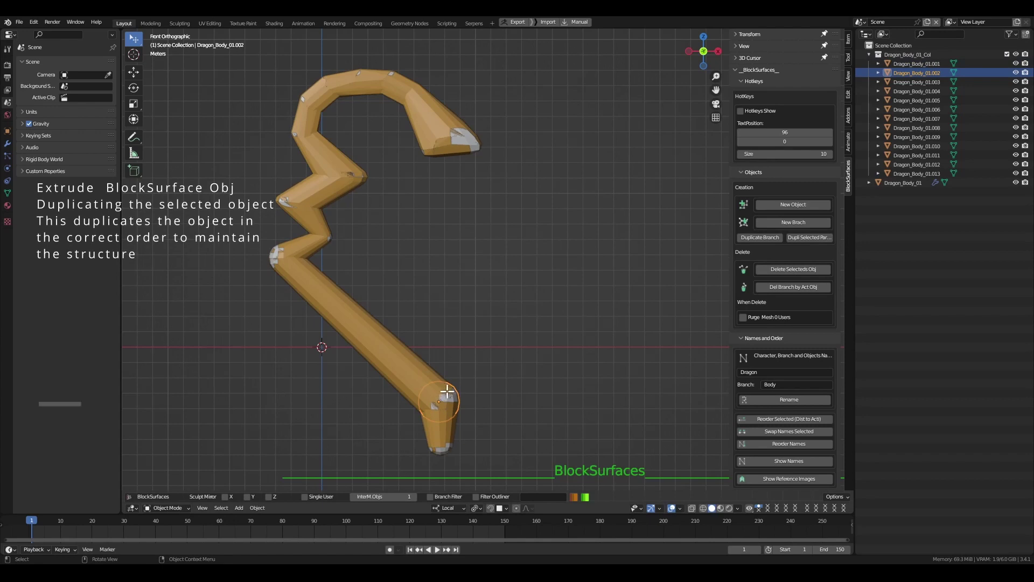
pyautogui.press('e')
pyautogui.click(424, 342)
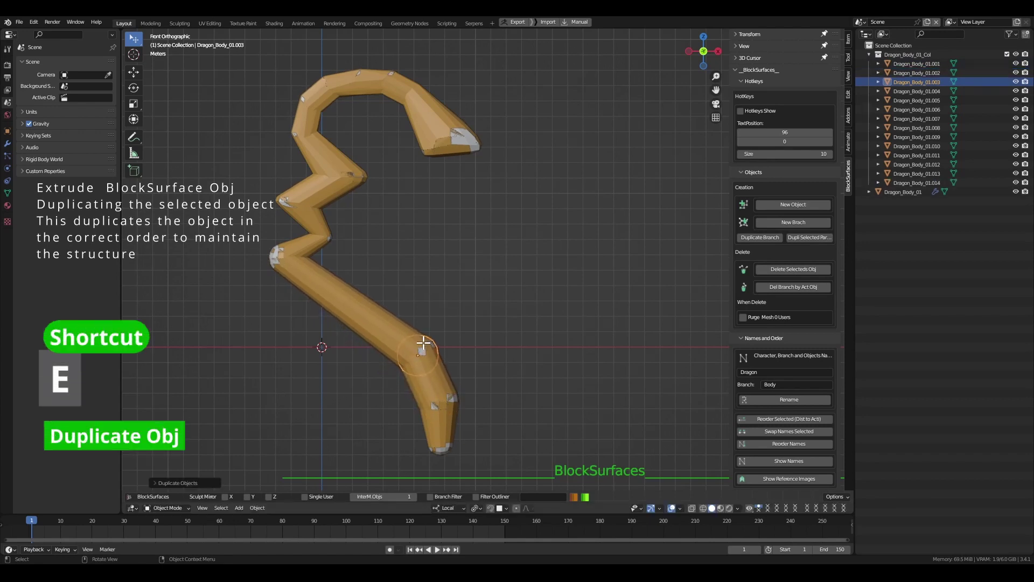
pyautogui.press('e')
pyautogui.click(391, 292)
pyautogui.press('e')
pyautogui.click(349, 261)
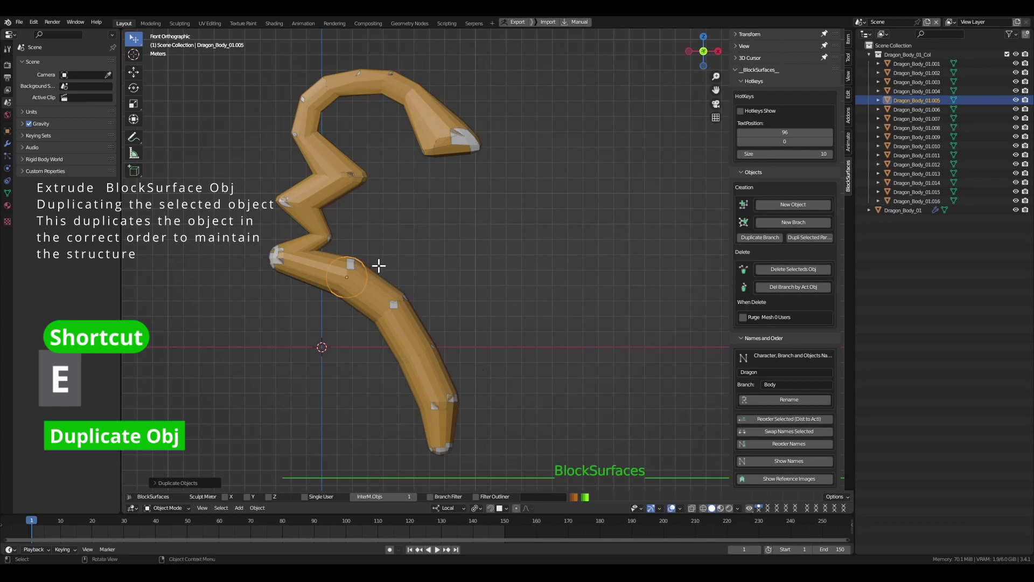
# Nudge the first joint of the lower body down and move the last two objects down and to the right.
pyautogui.click(395, 256)
pyautogui.keyDown('shift'); pyautogui.moveTo(389, 266); pyautogui.dragTo(489, 264, button='middle'); pyautogui.keyUp('shift')
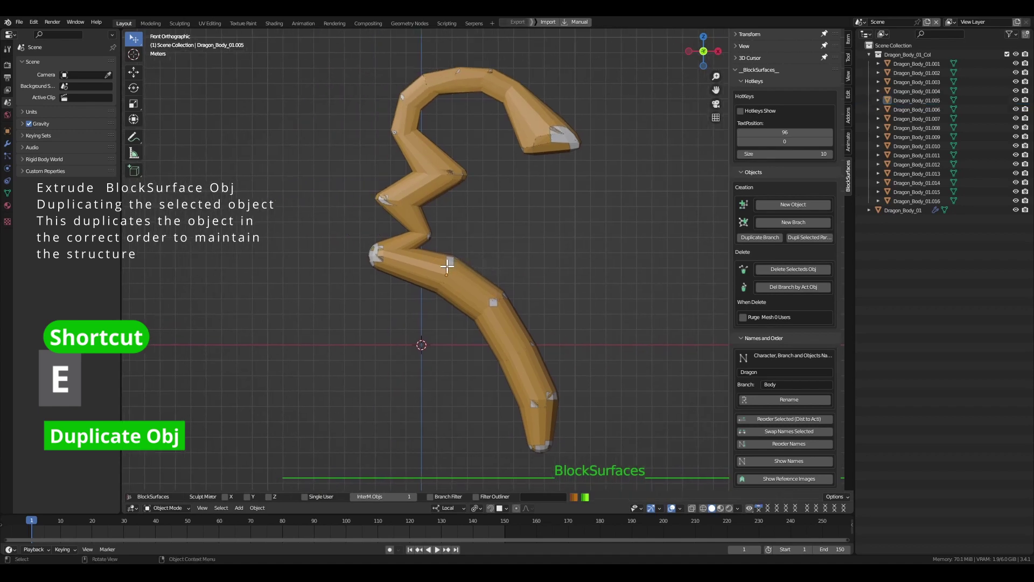
pyautogui.moveTo(448, 266); pyautogui.dragTo(451, 273)
pyautogui.press('e')
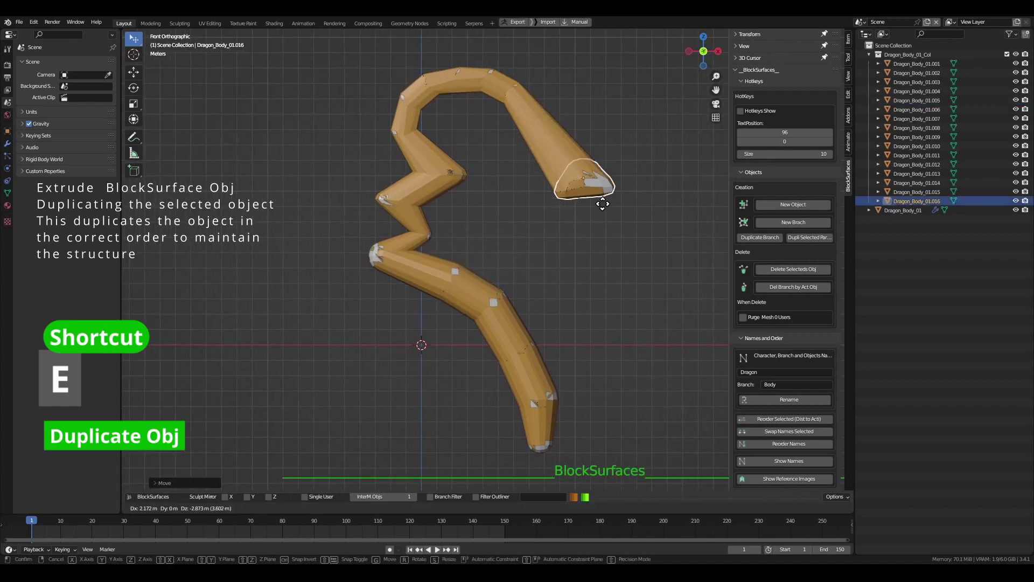
pyautogui.click(564, 116)
# Extrude one object into the gap before the branch's end object and spread the two joints there apart.
pyautogui.press('e')
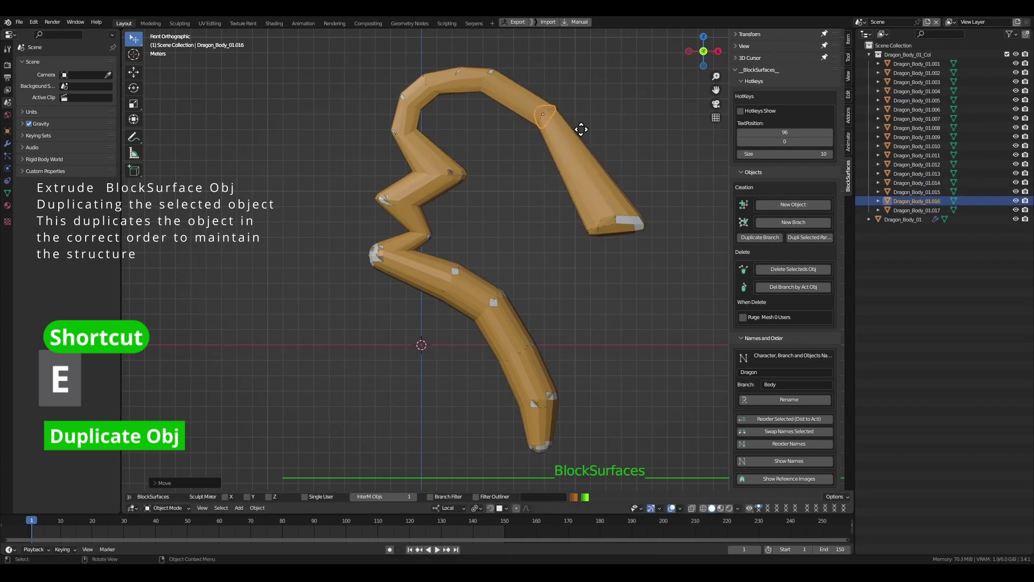
pyautogui.click(614, 149)
pyautogui.moveTo(552, 118); pyautogui.dragTo(529, 137)
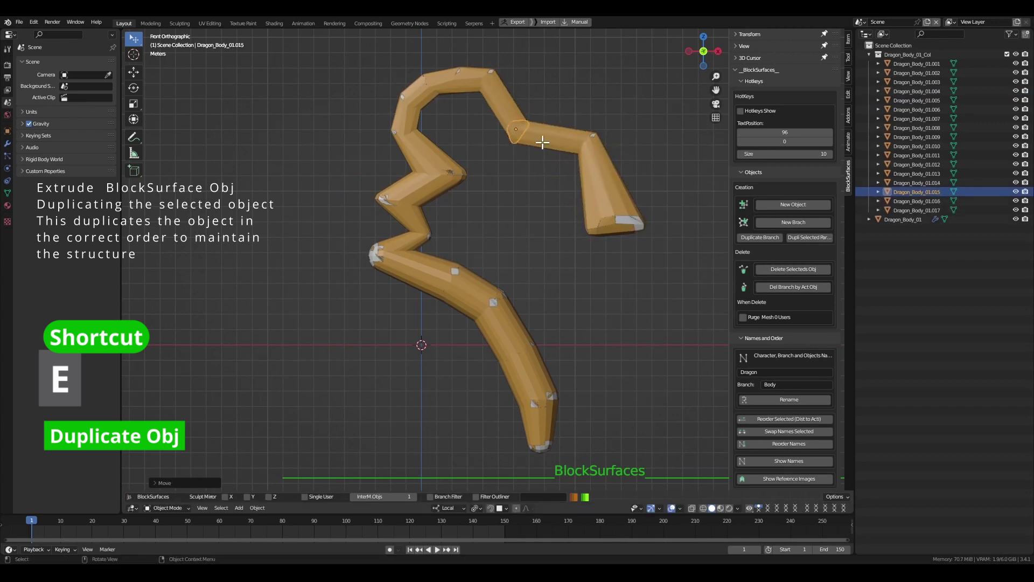
pyautogui.moveTo(596, 139); pyautogui.dragTo(619, 123)
# Extrude two more objects toward the end object, placing them below the outermost joint to continue the zigzag.
pyautogui.press('e')
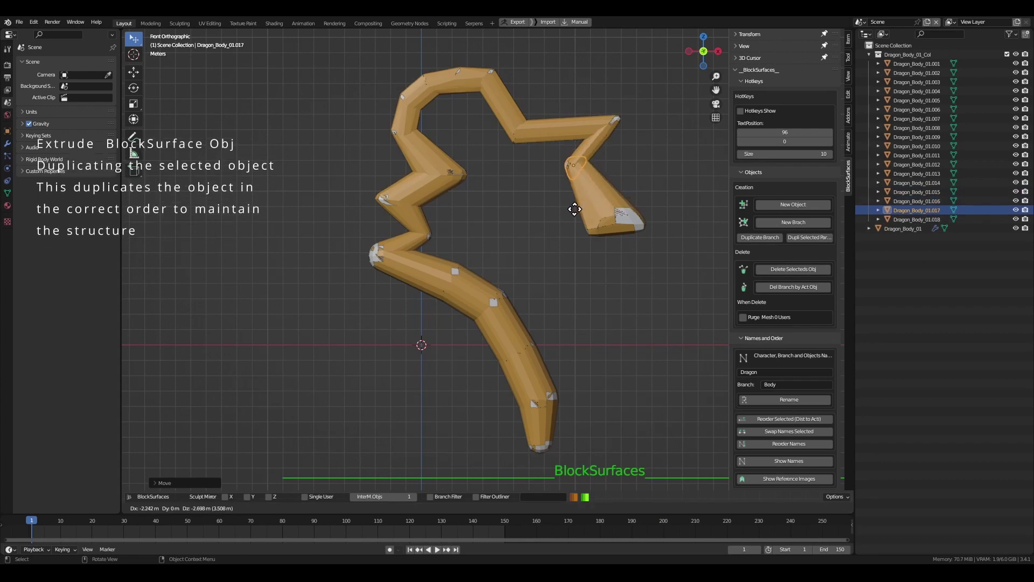
pyautogui.click(601, 213)
pyautogui.hotkey('shift', 'd')
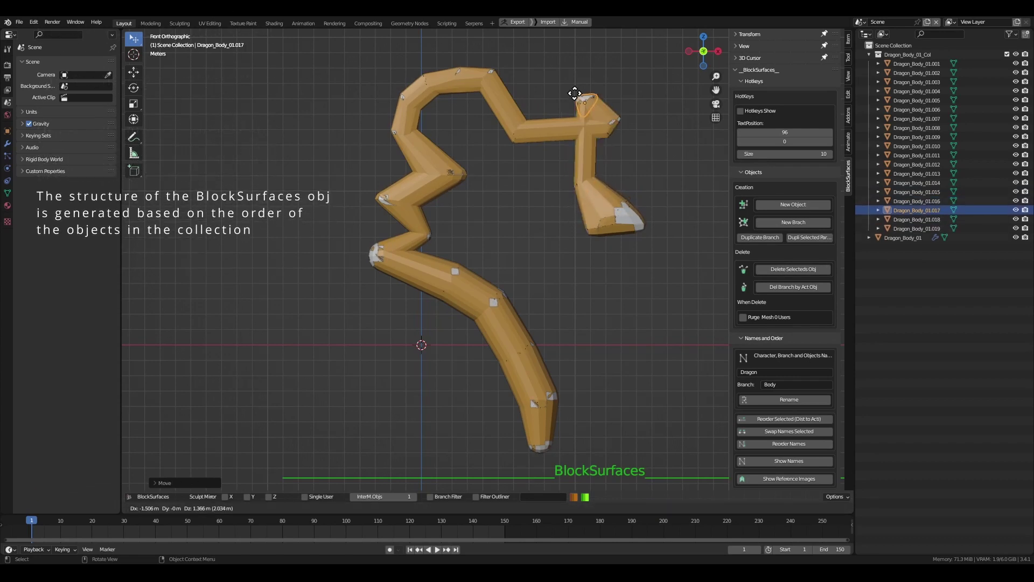
pyautogui.click(622, 171)
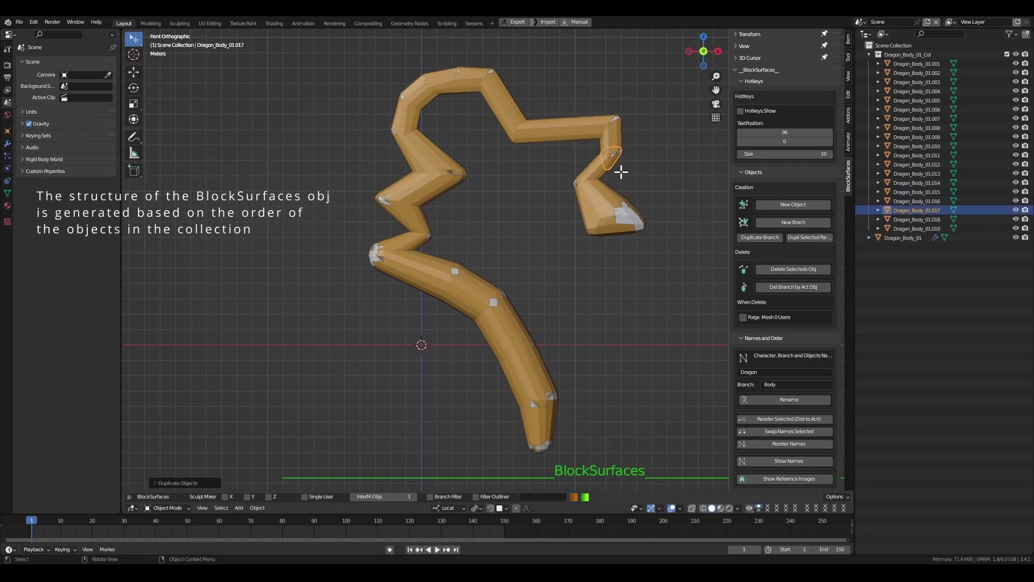
pyautogui.click(609, 269)
# Move the end object and the joint before it down and to the right.
pyautogui.keyDown('shift'); pyautogui.moveTo(635, 284); pyautogui.dragTo(483, 256, button='middle'); pyautogui.keyUp('shift')
pyautogui.scroll(-2, 481, 242)
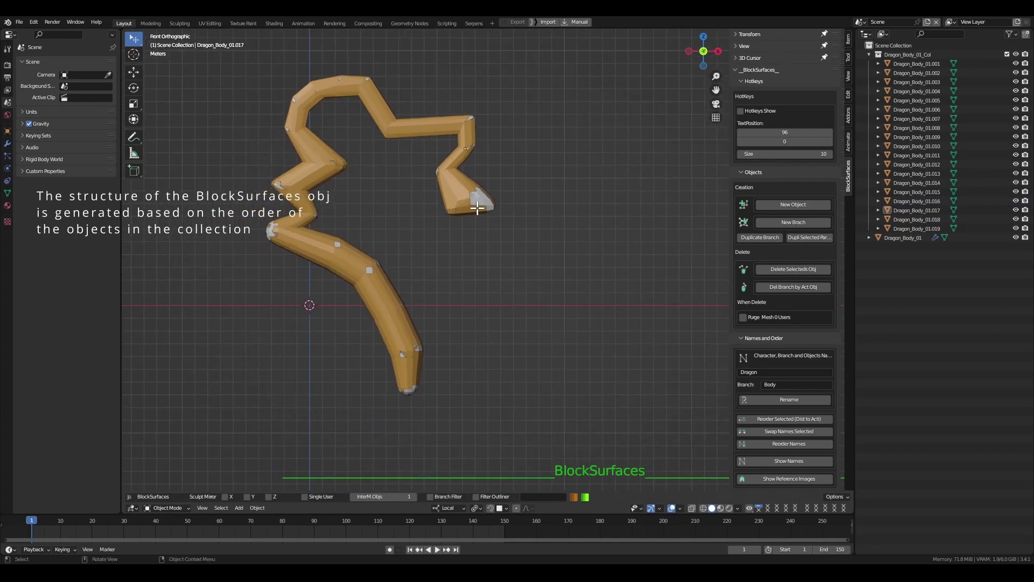
pyautogui.moveTo(477, 208); pyautogui.dragTo(504, 243)
pyautogui.moveTo(438, 174); pyautogui.dragTo(453, 198)
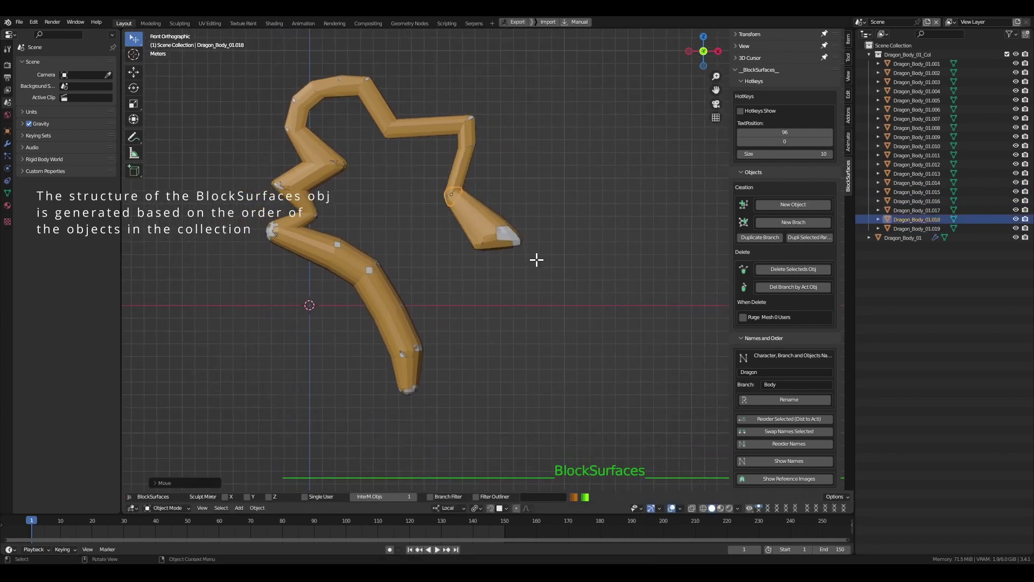
pyautogui.scroll(-3, 536, 259)
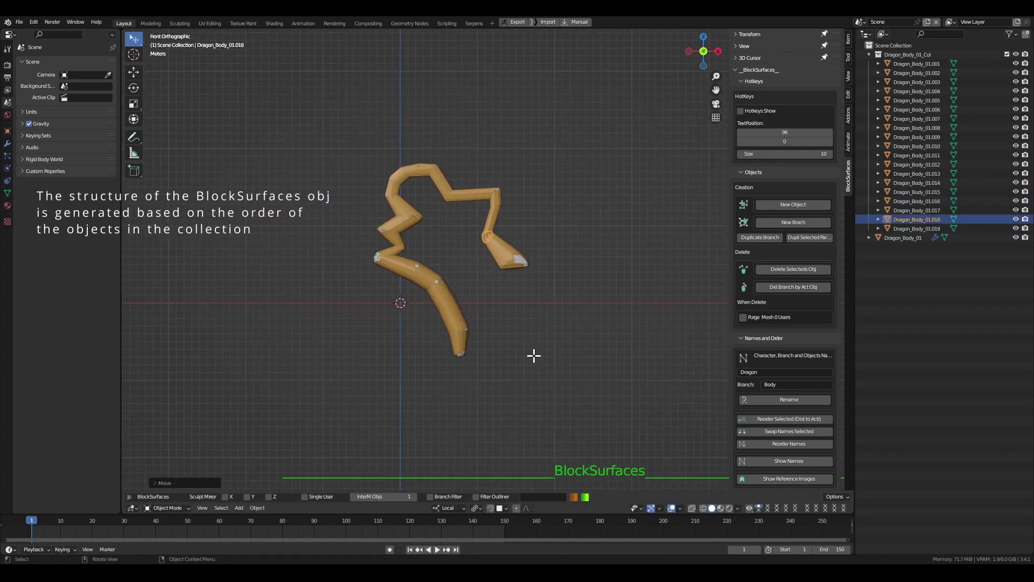
pyautogui.keyDown('shift'); pyautogui.moveTo(555, 283); pyautogui.dragTo(436, 294, button='middle'); pyautogui.keyUp('shift')
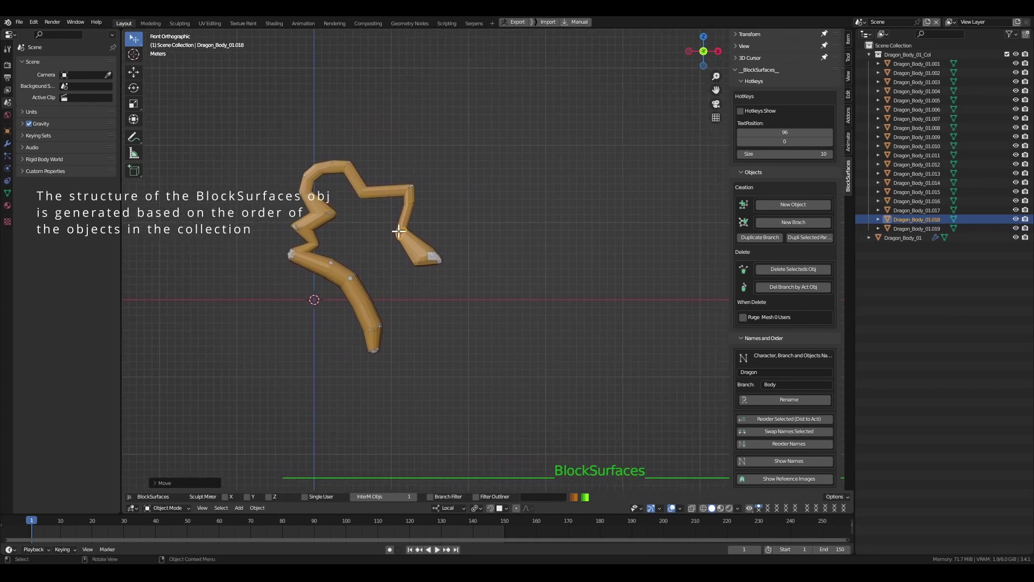
# Reposition the joints between the arch and the end object to reshape that section of the branch.
pyautogui.moveTo(399, 231); pyautogui.dragTo(392, 241)
pyautogui.moveTo(409, 202); pyautogui.dragTo(438, 205)
pyautogui.moveTo(412, 187); pyautogui.dragTo(395, 205)
pyautogui.moveTo(363, 194); pyautogui.dragTo(352, 166)
pyautogui.click(476, 284)
pyautogui.keyDown('shift'); pyautogui.moveTo(453, 285); pyautogui.dragTo(479, 281, button='middle'); pyautogui.keyUp('shift')
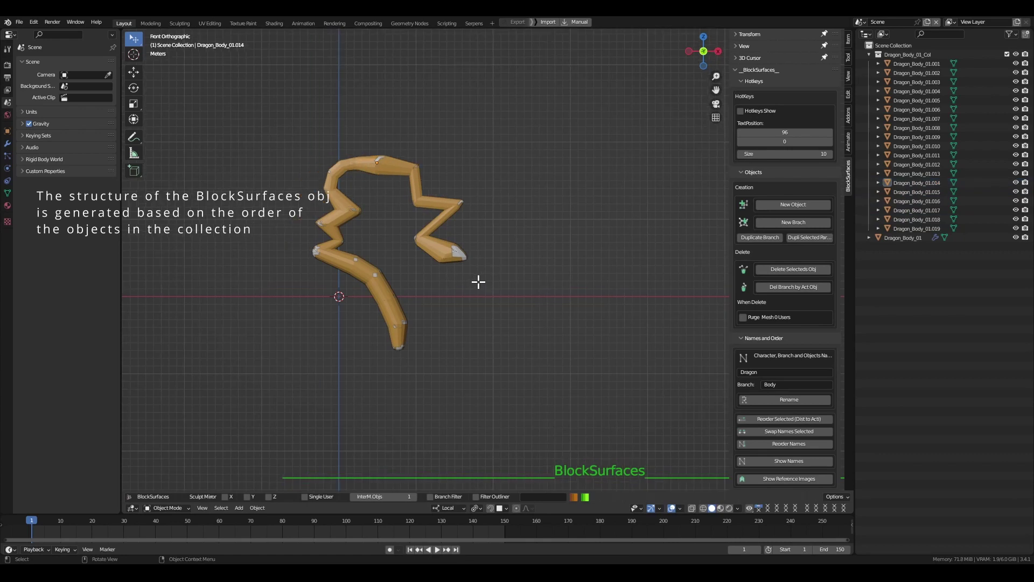
# Move the last two objects together down and to the right, then shift the joint before them slightly left.
pyautogui.click(422, 238)
pyautogui.keyDown('shift'); pyautogui.moveTo(451, 253); pyautogui.dragTo(474, 283); pyautogui.keyUp('shift')
pyautogui.moveTo(460, 203); pyautogui.dragTo(450, 203)
# Extrude four objects from the joint before the last two, placing them along a rounded curve down toward the end.
pyautogui.hotkey('shift', 'd')
pyautogui.click(487, 226)
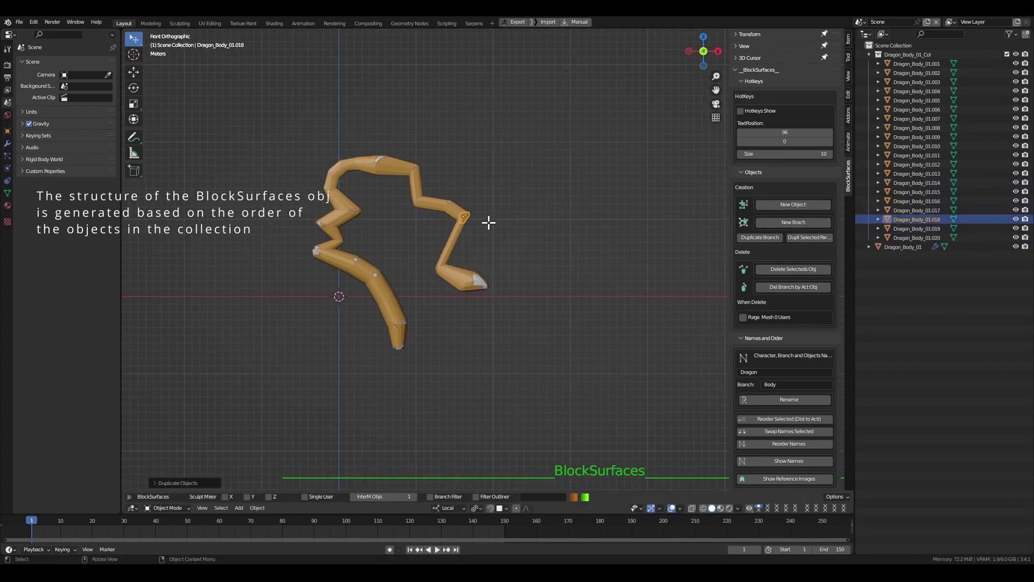
pyautogui.hotkey('shift', 'd')
pyautogui.click(488, 237)
pyautogui.hotkey('shift', 'd')
pyautogui.click(480, 248)
pyautogui.hotkey('shift', 'd')
pyautogui.click(471, 261)
pyautogui.click(528, 334)
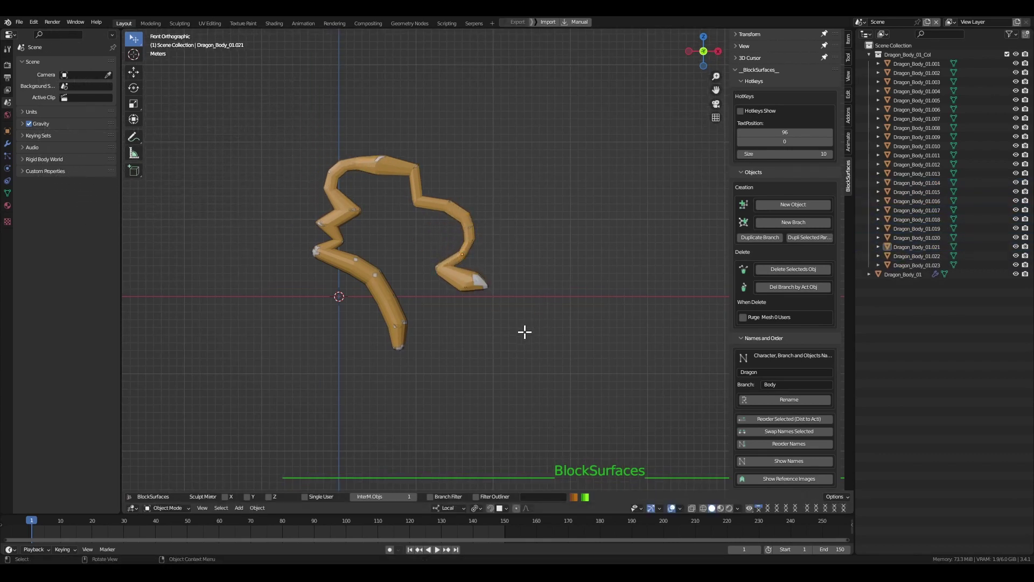
# Enlarge the branch's end object, move it outward to the right and rotate it slightly.
pyautogui.scroll(1, 477, 322)
pyautogui.keyDown('shift'); pyautogui.moveTo(442, 348); pyautogui.dragTo(426, 378, button='middle'); pyautogui.keyUp('shift')
pyautogui.keyDown('ctrl'); pyautogui.moveTo(426, 377); pyautogui.dragTo(425, 395, button='middle'); pyautogui.keyUp('ctrl')
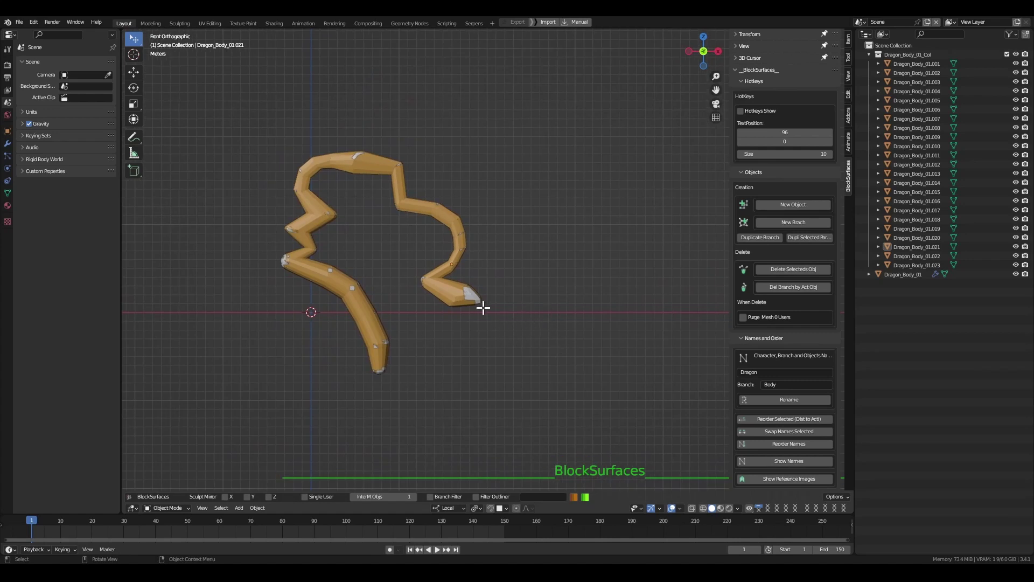
pyautogui.click(462, 299)
pyautogui.keyDown('shift'); pyautogui.moveTo(461, 299); pyautogui.dragTo(476, 172, button='middle'); pyautogui.keyUp('shift')
pyautogui.press('s')
pyautogui.click(528, 233)
pyautogui.press('g')
pyautogui.click(597, 249)
pyautogui.press('r')
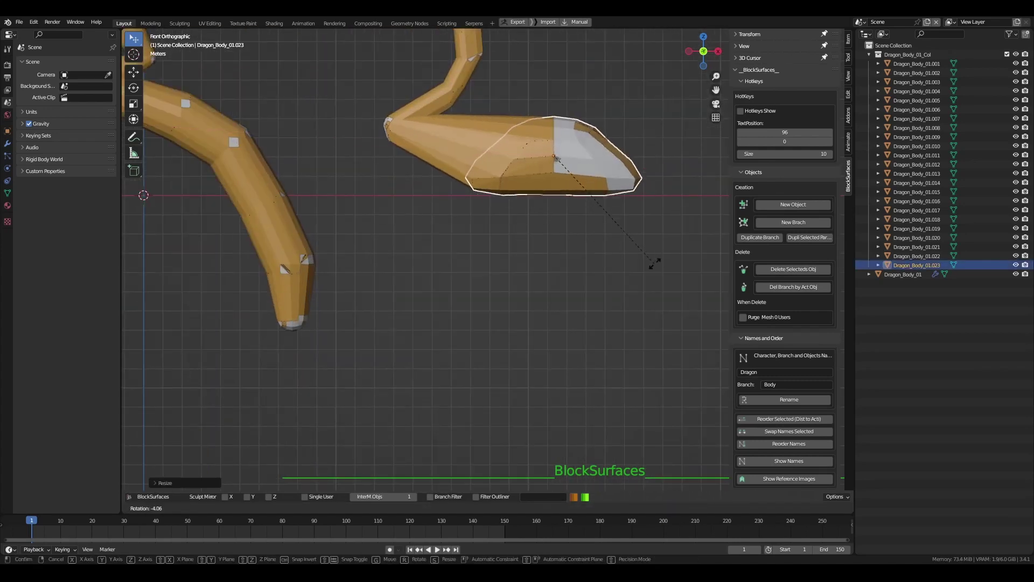
pyautogui.click(649, 278)
pyautogui.scroll(-1, 614, 217)
# Extrude three linked duplicates from the enlarged end object, placing them in a wide zigzag downward.
pyautogui.hotkey('shift', 'd')
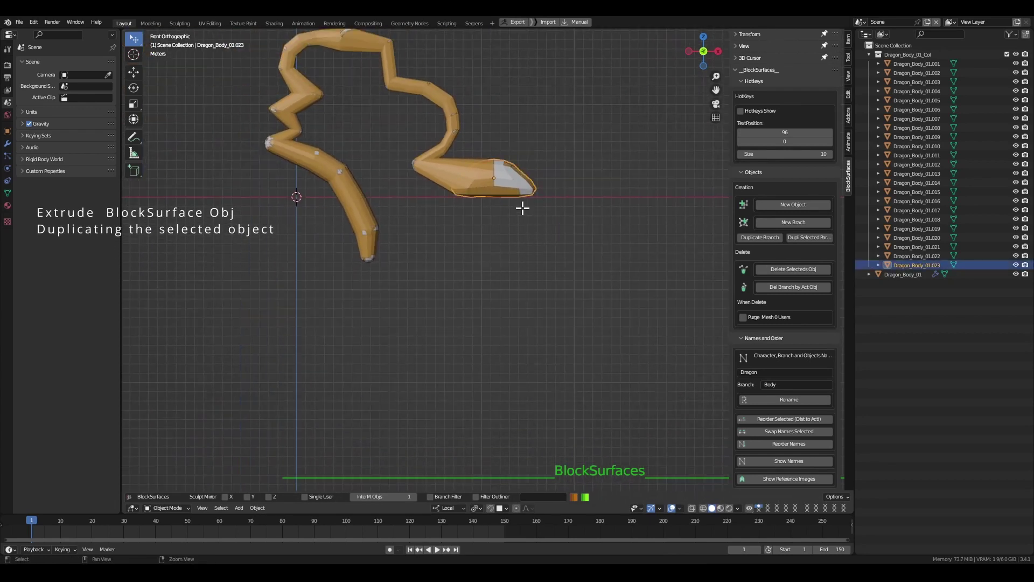
pyautogui.hotkey('alt', 'e')
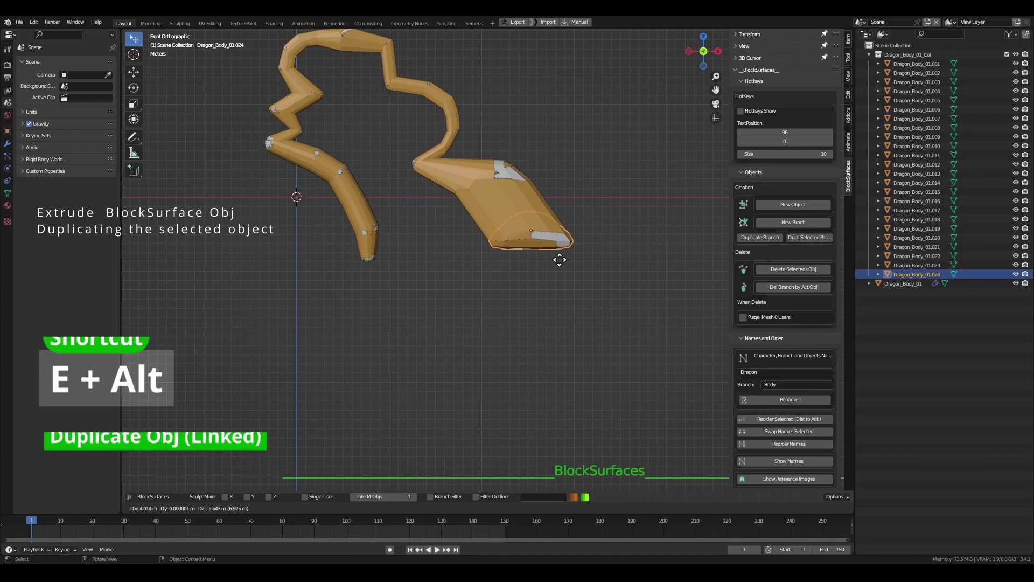
pyautogui.click(561, 266)
pyautogui.hotkey('alt', 'e')
pyautogui.click(485, 319)
pyautogui.hotkey('alt', 'e')
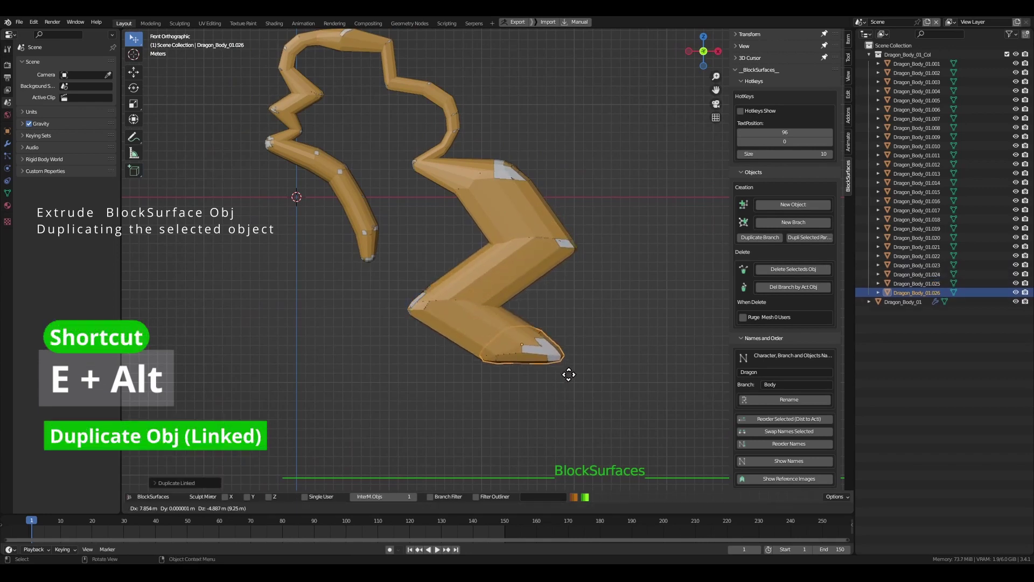
pyautogui.click(580, 383)
pyautogui.keyDown('shift'); pyautogui.moveTo(597, 334); pyautogui.dragTo(544, 335, button='middle'); pyautogui.keyUp('shift')
# Sculpt the tip of the last linked object with the Grab brush to reshape all linked duplicates.
pyautogui.hotkey('ctrl', 'Tab')
pyautogui.click(538, 447)
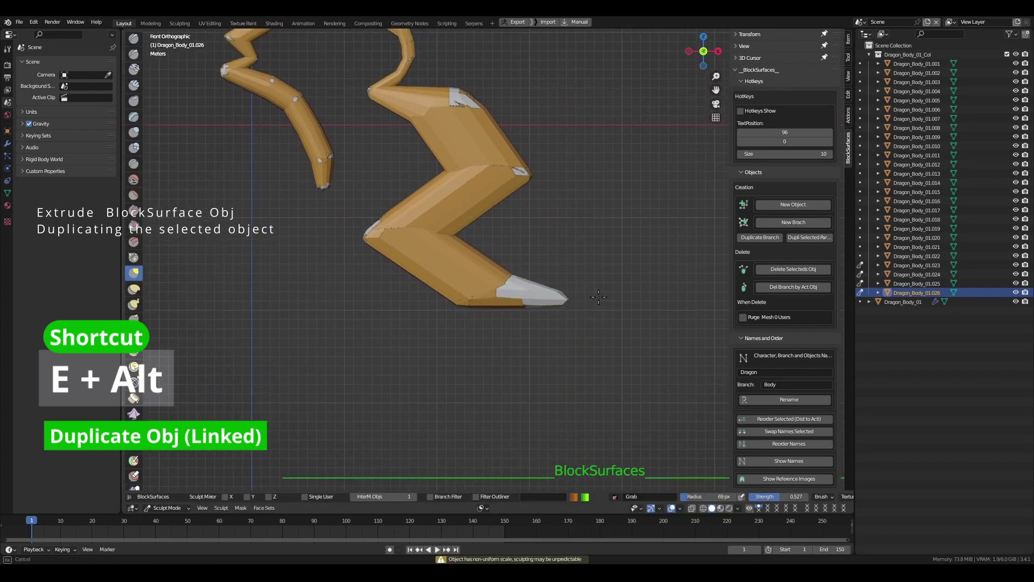
pyautogui.moveTo(598, 297); pyautogui.dragTo(597, 298)
pyautogui.moveTo(517, 294)
pyautogui.mouseDown()
pyautogui.moveTo(482, 294)
pyautogui.moveTo(569, 293)
pyautogui.mouseUp()
pyautogui.hotkey('ctrl', 'Tab')
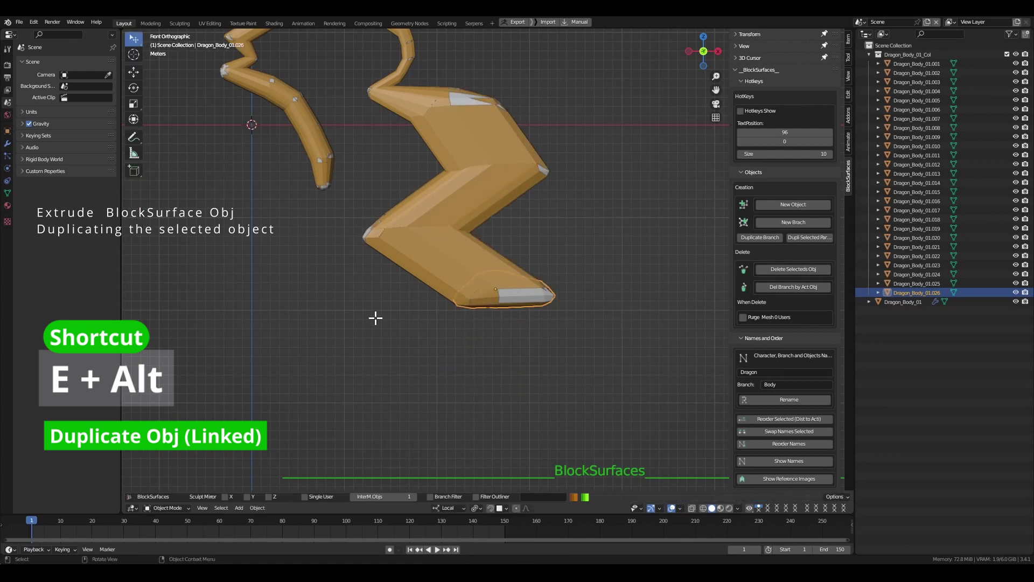
# Move the tip vertices of the last linked object in Edit Mode.
pyautogui.press('Tab')
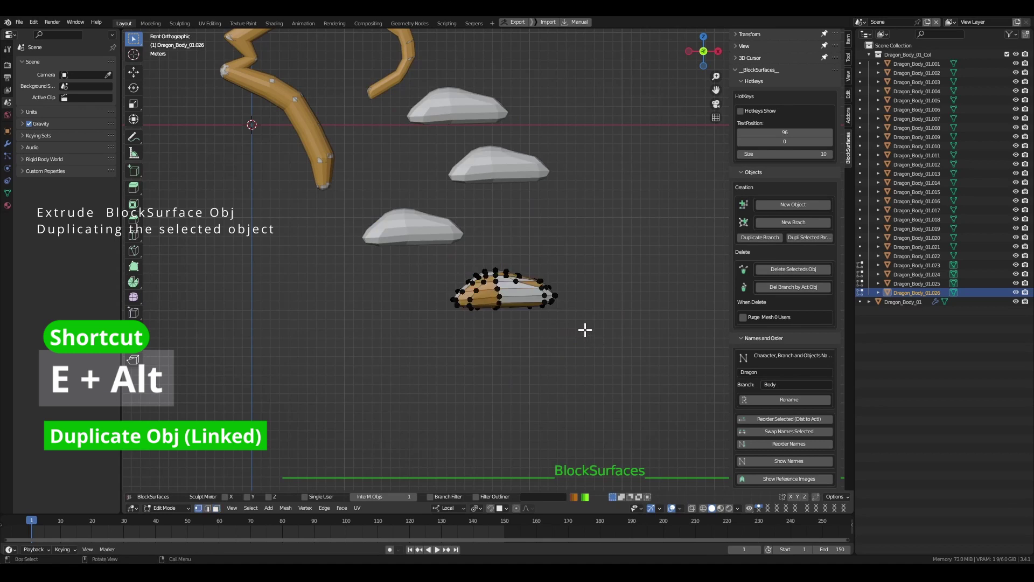
pyautogui.moveTo(593, 248); pyautogui.dragTo(524, 320)
pyautogui.press('g')
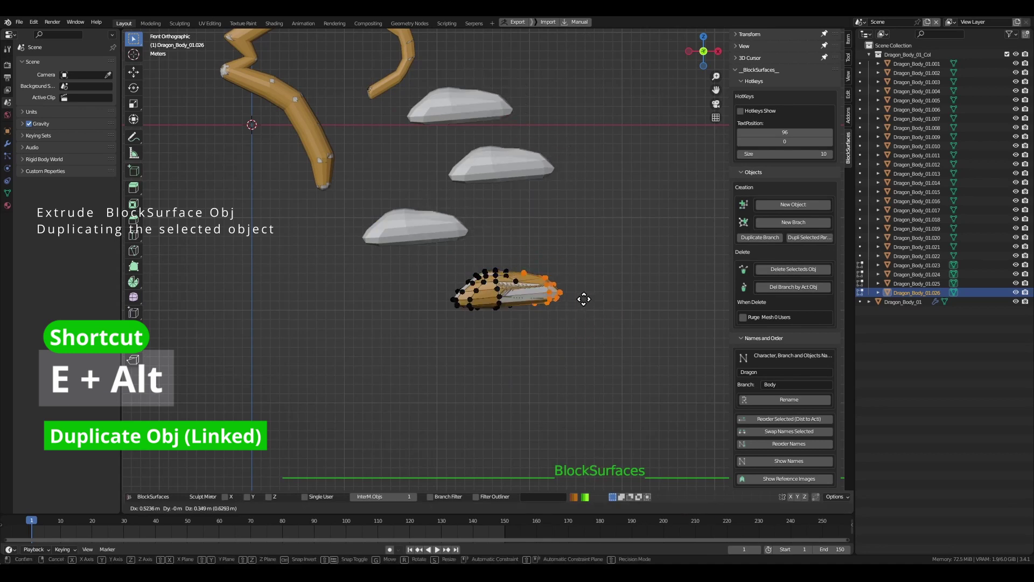
pyautogui.click(607, 317)
pyautogui.press('Tab')
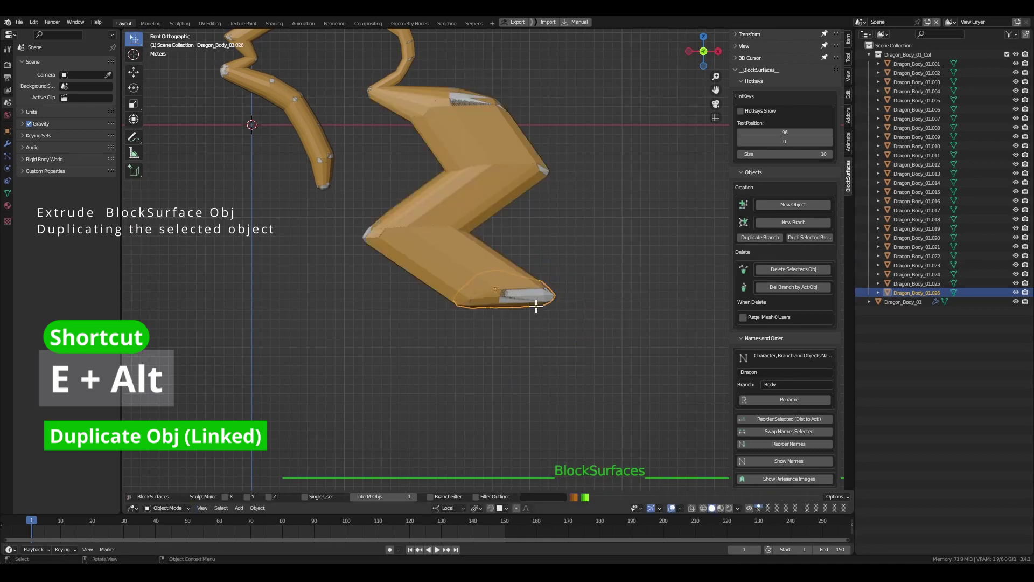
# Extrude one object straight down from the end of the branch.
pyautogui.keyDown('ctrl'); pyautogui.moveTo(545, 318); pyautogui.dragTo(545, 294, button='middle'); pyautogui.keyUp('ctrl')
pyautogui.keyDown('shift'); pyautogui.moveTo(544, 294); pyautogui.dragTo(548, 263, button='middle'); pyautogui.keyUp('shift')
pyautogui.hotkey('alt', 'e')
pyautogui.click(548, 329)
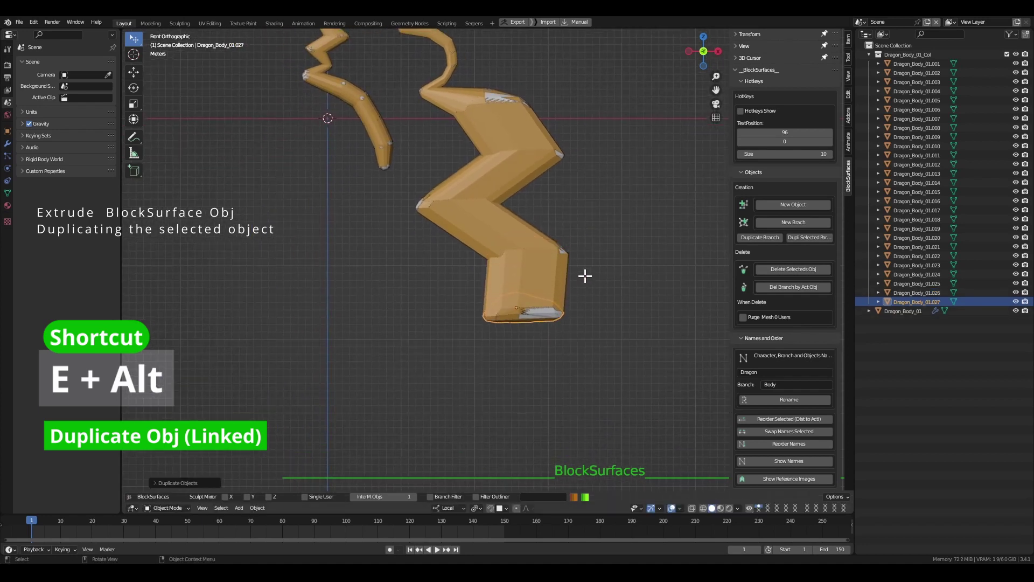
# Reshape the tip of the last linked object by moving its end vertices in Edit Mode, pulling its edge inward.
pyautogui.click(563, 252)
pyautogui.press('Tab')
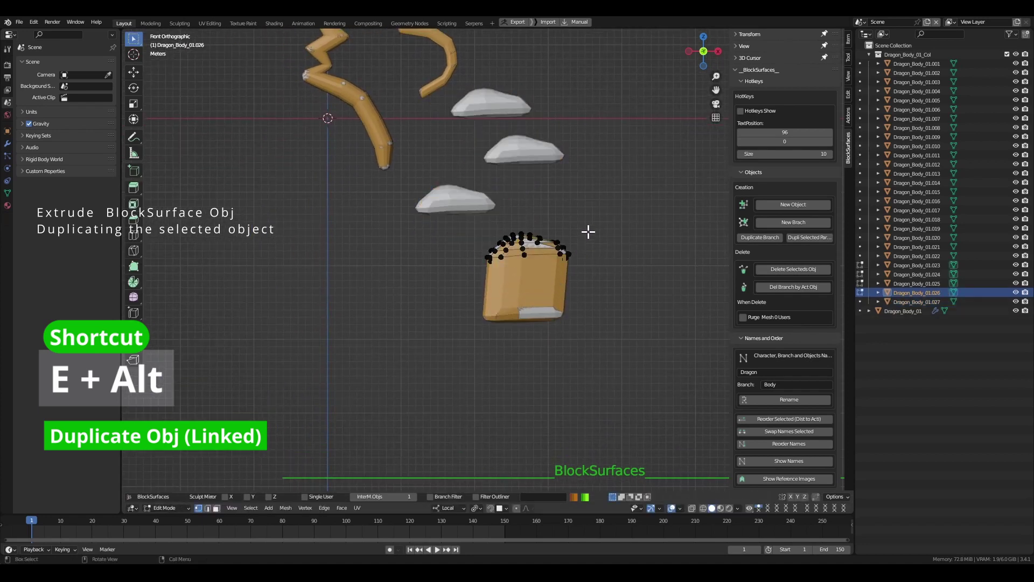
pyautogui.moveTo(585, 235); pyautogui.dragTo(549, 269)
pyautogui.press('g')
pyautogui.click(615, 252)
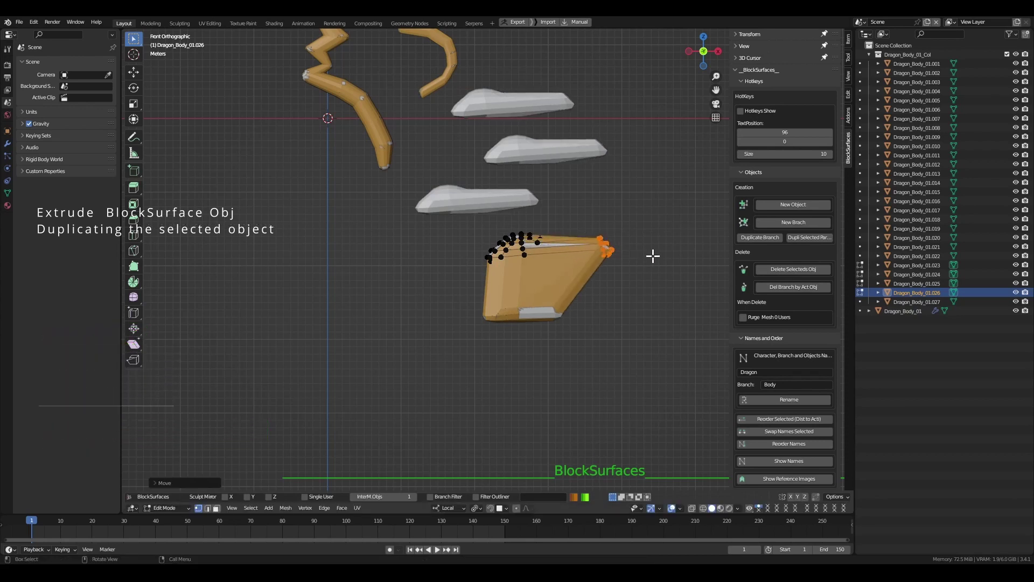
pyautogui.press('g')
pyautogui.click(583, 259)
pyautogui.hotkey('ctrl', 'Tab')
pyautogui.click(609, 307)
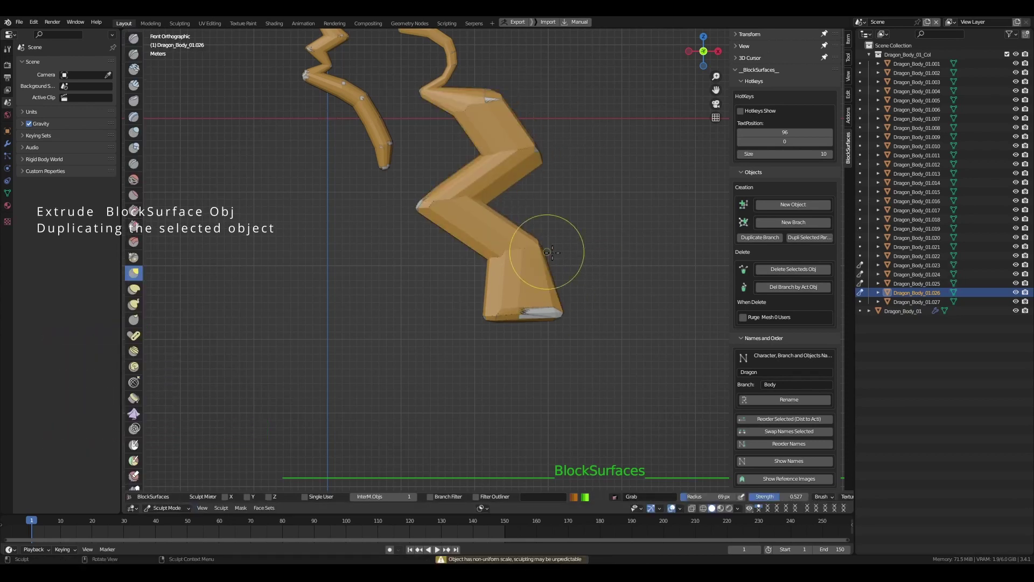
pyautogui.hotkey('ctrl', 'Tab')
# Extrude another object downward from the branch's end.
pyautogui.click(549, 315)
pyautogui.hotkey('shift', 'd')
pyautogui.click(549, 360)
pyautogui.keyDown('shift'); pyautogui.moveTo(548, 203); pyautogui.dragTo(573, 243, button='middle'); pyautogui.keyUp('shift')
# Lower two joints of the wide zigzag section and flare the branch's end object outward.
pyautogui.click(524, 136)
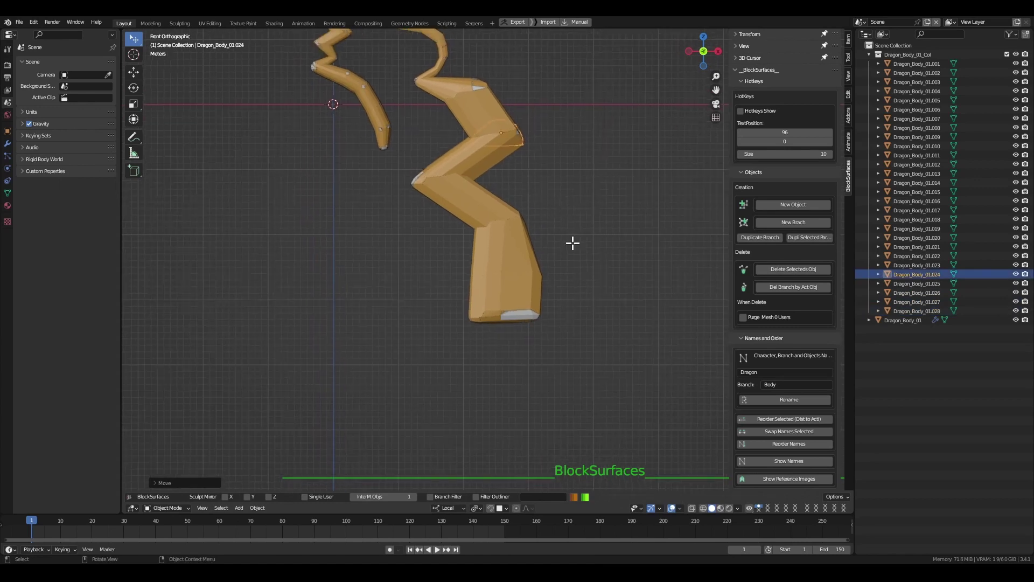
pyautogui.hotkey('ctrl', 'z')
pyautogui.hotkey('ctrl', 'z')
pyautogui.hotkey('ctrl', 'z')
pyautogui.hotkey('ctrl', 'z')
pyautogui.hotkey('ctrl', 'z')
pyautogui.hotkey('ctrl', 'z')
pyautogui.hotkey('ctrl', 'z')
pyautogui.hotkey('ctrl', 'z')
pyautogui.hotkey('ctrl', 'z')
pyautogui.hotkey('ctrl', 'z')
pyautogui.hotkey('ctrl', 'z')
pyautogui.hotkey('ctrl', 'z')
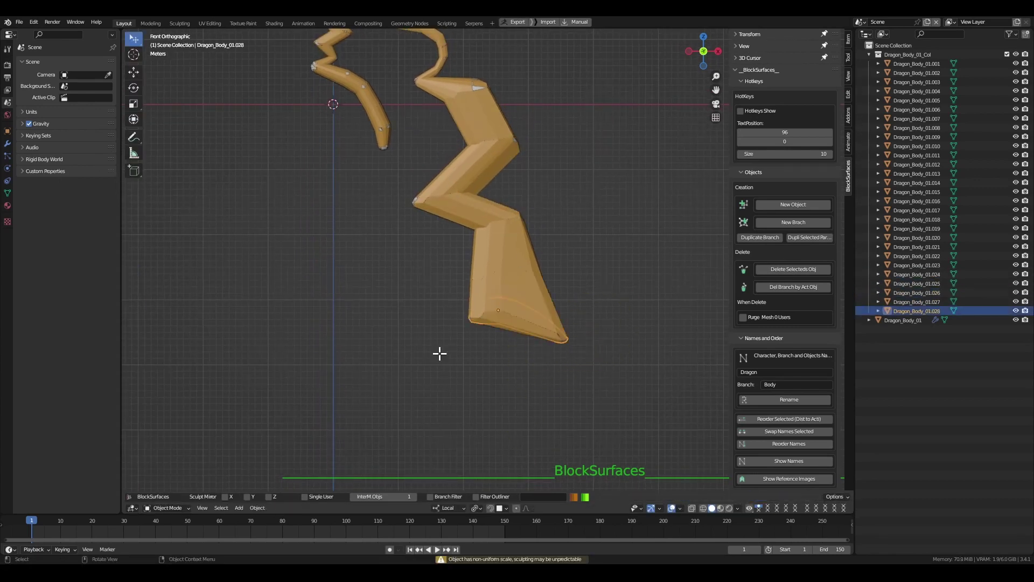
pyautogui.hotkey('ctrl', 'z')
pyautogui.hotkey('ctrl', 'z')
pyautogui.hotkey('ctrl', 'z')
pyautogui.hotkey('ctrl', 'z')
# Add a cylinder mesh beside the branch, scale it up and tilt it with a free trackball rotation.
pyautogui.keyDown('ctrl'); pyautogui.moveTo(616, 351); pyautogui.dragTo(618, 384, button='middle'); pyautogui.keyUp('ctrl')
pyautogui.keyDown('shift'); pyautogui.moveTo(631, 221); pyautogui.dragTo(536, 275, button='middle'); pyautogui.keyUp('shift')
pyautogui.hotkey('shift', 'a')
pyautogui.moveTo(541, 272)
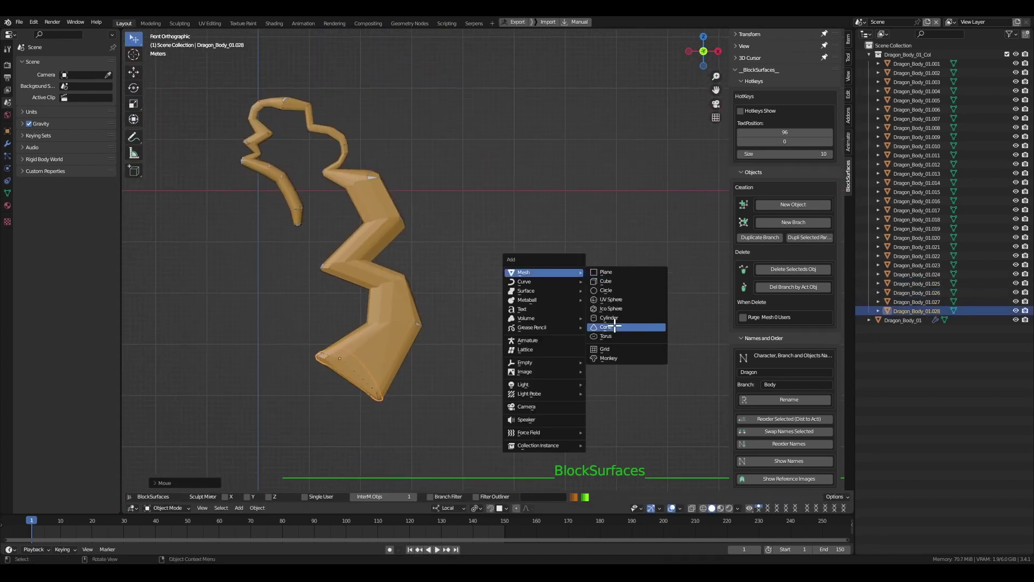
pyautogui.click(612, 318)
pyautogui.press('s')
pyautogui.click(580, 325)
pyautogui.press('r')
pyautogui.press('r')
pyautogui.click(549, 234)
# Create a new BlockSurfaces object from the cylinder with character name Dragon and branch name Body.
pyautogui.keyDown('ctrl'); pyautogui.moveTo(549, 234); pyautogui.dragTo(550, 267, button='middle'); pyautogui.keyUp('ctrl')
pyautogui.keyDown('shift'); pyautogui.moveTo(550, 267); pyautogui.dragTo(522, 250, button='middle'); pyautogui.keyUp('shift')
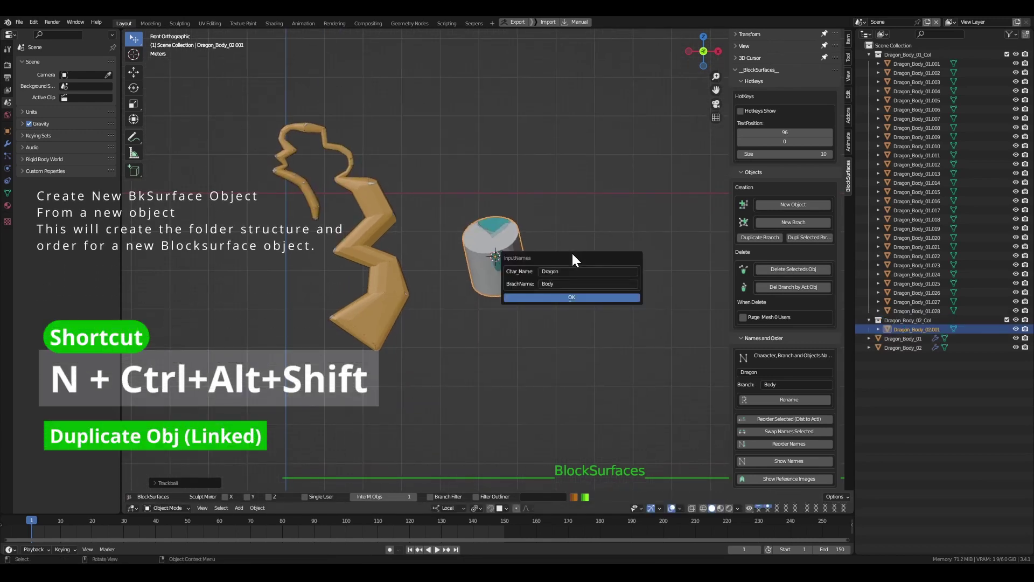
pyautogui.click(577, 296)
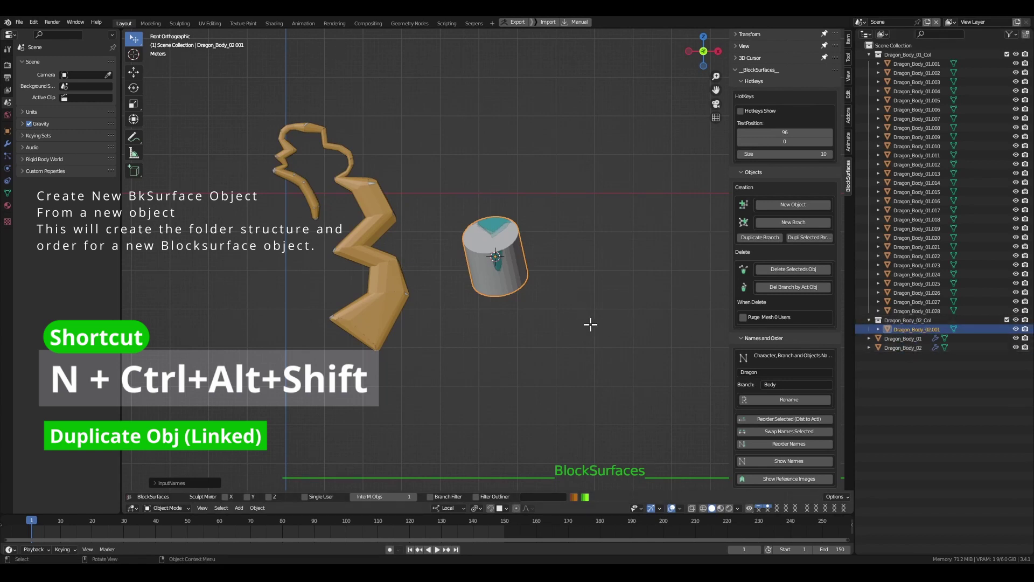
# Extrude three more objects upward from the cylinder in a zigzag and scale the last one down to about 0.4.
pyautogui.keyDown('shift'); pyautogui.moveTo(501, 259); pyautogui.dragTo(510, 339, button='middle'); pyautogui.keyUp('shift')
pyautogui.hotkey('ctrl', 'alt', 'shift', 'n')
pyautogui.hotkey('ctrl', 'alt', 'shift', 'n')
pyautogui.hotkey('ctrl', 'alt', 'shift', 'n')
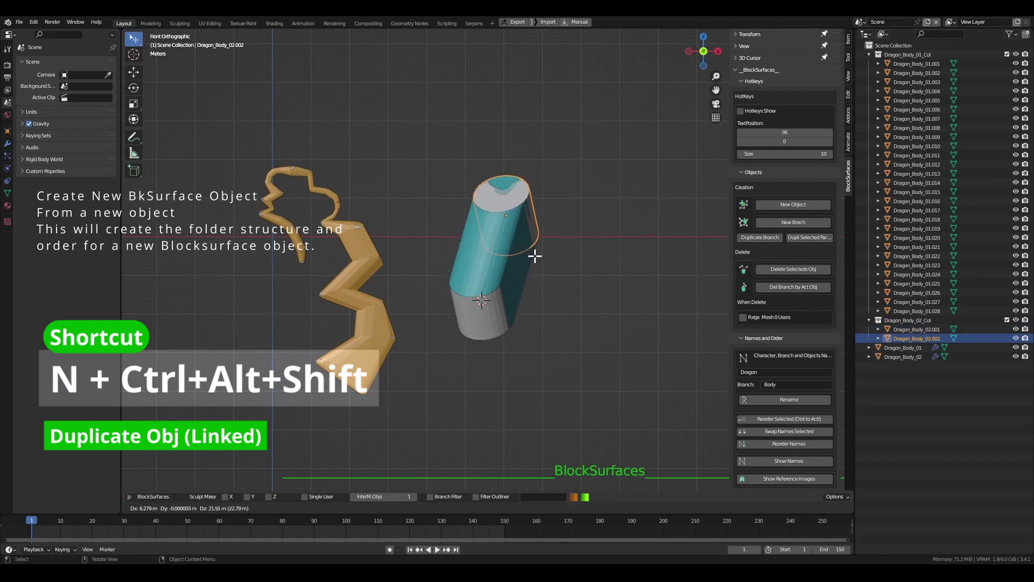
pyautogui.press('s')
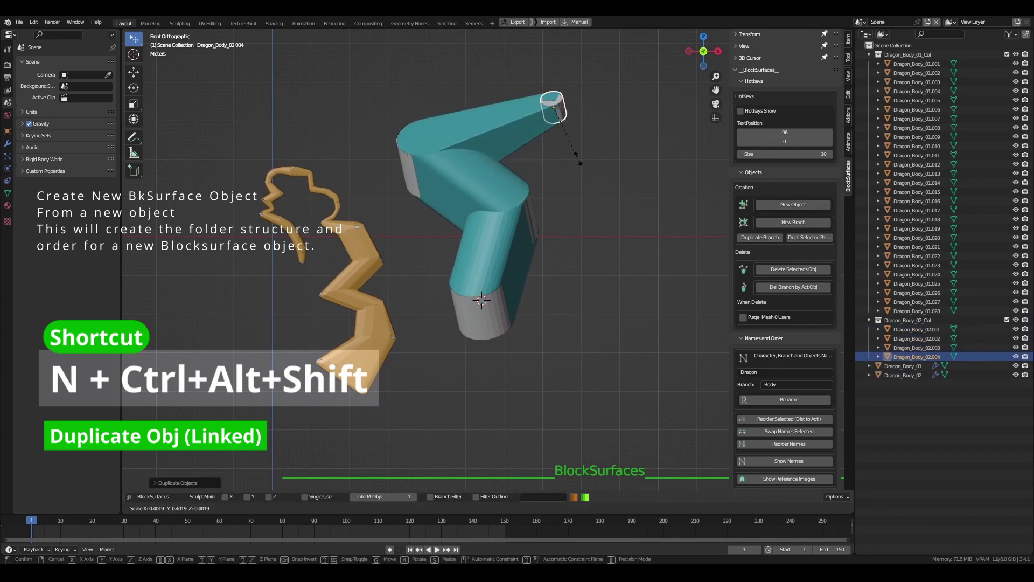
pyautogui.click(574, 155)
# Bevel both rim edge loops of the branch's small end cylinder with a single segment.
pyautogui.moveTo(598, 162); pyautogui.dragTo(575, 247, button='middle')
pyautogui.scroll(6, 561, 159)
pyautogui.scroll(-1, 552, 144)
pyautogui.hotkey('ctrl', 'Tab')
pyautogui.click(595, 221)
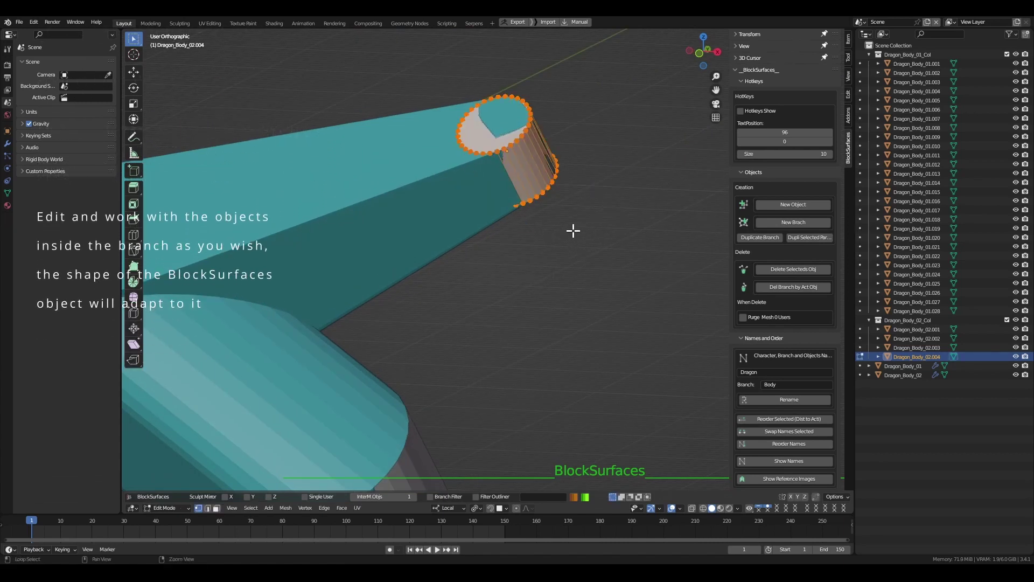
pyautogui.hotkey('alt', 'a')
pyautogui.scroll(5, 533, 157)
pyautogui.keyDown('alt'); pyautogui.click(514, 172); pyautogui.keyUp('alt')
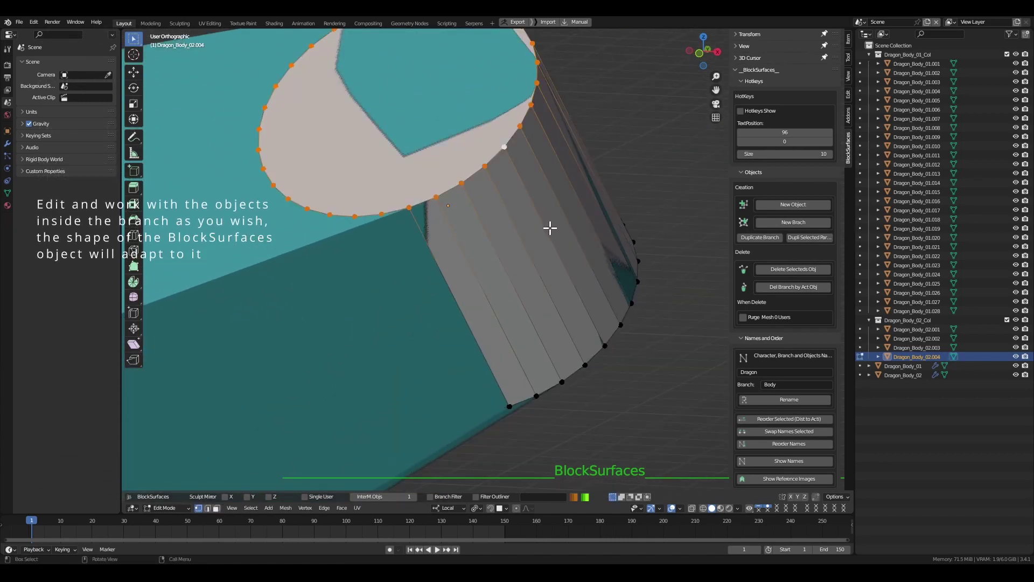
pyautogui.press('2')
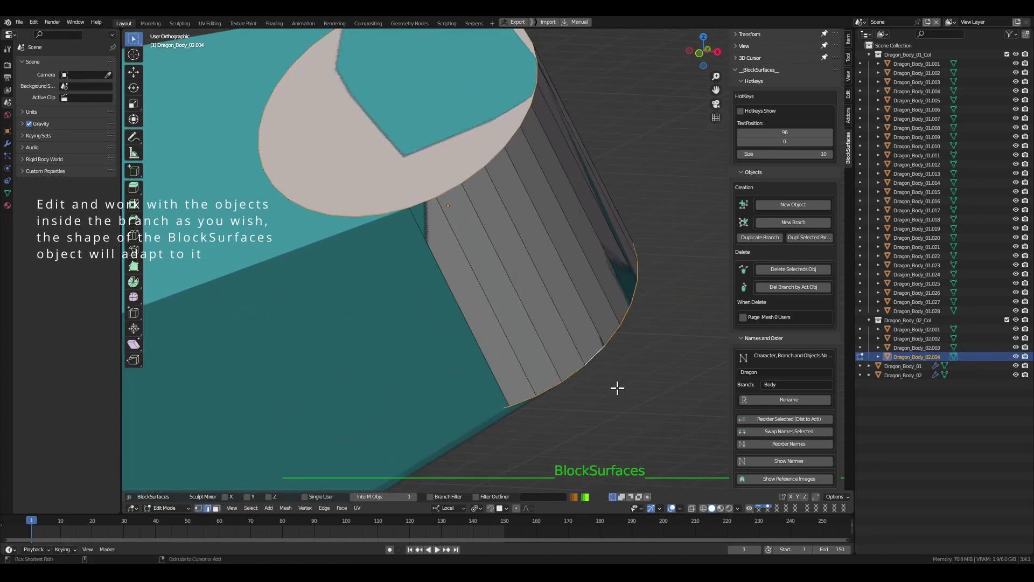
pyautogui.hotkey('ctrl', 'b')
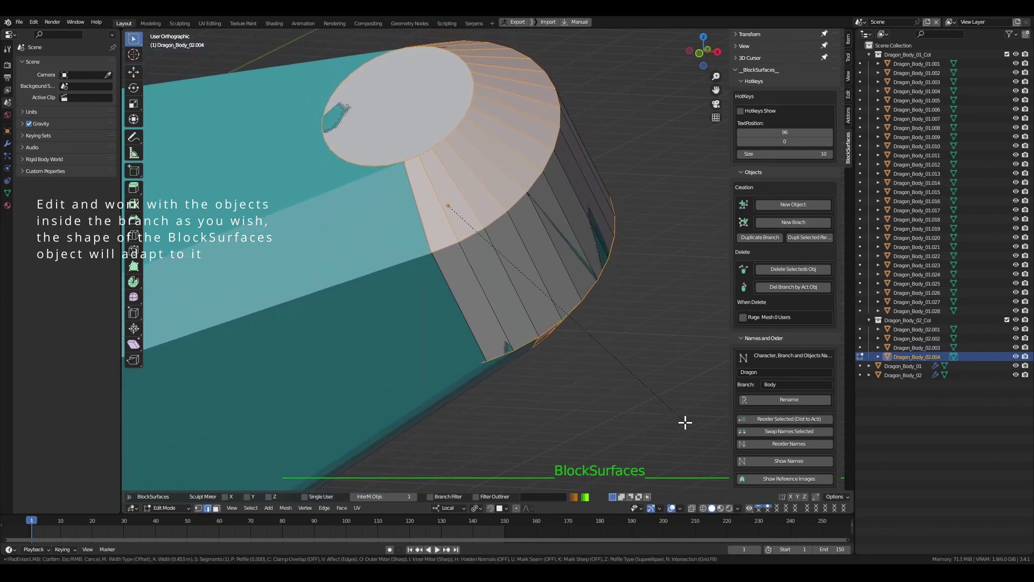
pyautogui.click(595, 344)
pyautogui.scroll(-2, 595, 343)
pyautogui.keyDown('shift'); pyautogui.moveTo(595, 344); pyautogui.dragTo(607, 245, button='middle'); pyautogui.keyUp('shift')
pyautogui.scroll(-5, 601, 245)
pyautogui.press('Tab')
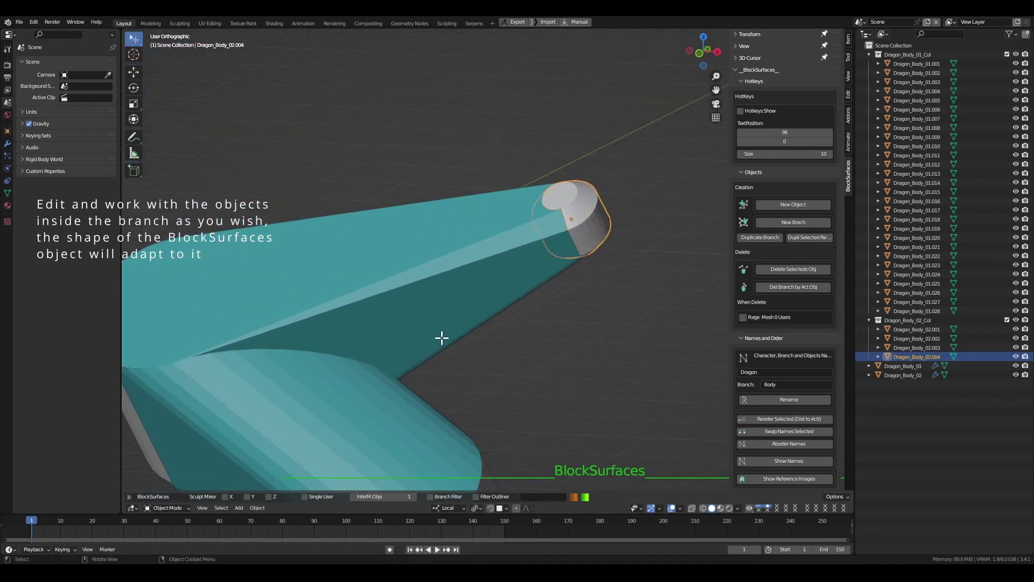
# Extend the teal branch with two plain duplicates of its end object, one outward and one downward.
pyautogui.scroll(-4, 532, 369)
pyautogui.moveTo(537, 243); pyautogui.dragTo(589, 266, button='middle')
pyautogui.hotkey('shift', 'd')
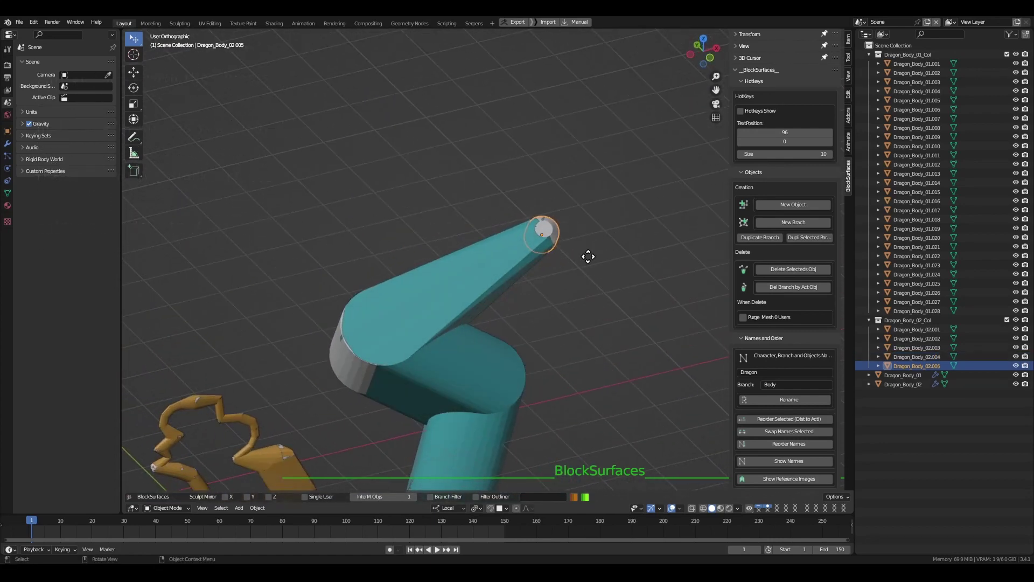
pyautogui.click(652, 269)
pyautogui.hotkey('shift', 'd')
pyautogui.click(670, 353)
pyautogui.moveTo(670, 354); pyautogui.dragTo(589, 300, button='middle')
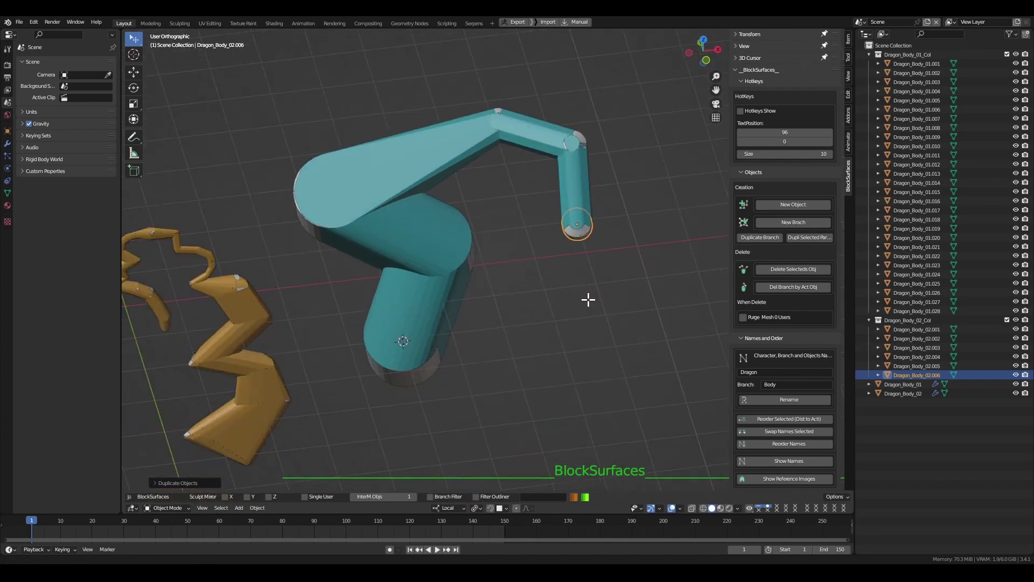
# Continue the thin section downward with two linked duplicates of its end object.
pyautogui.scroll(-2, 566, 275)
pyautogui.moveTo(541, 245); pyautogui.dragTo(562, 210, button='middle')
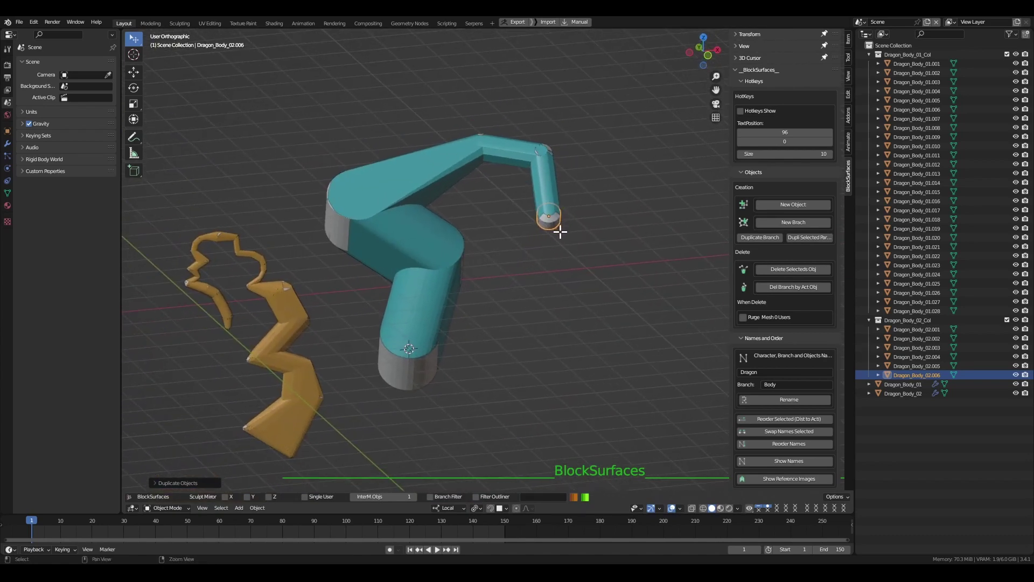
pyautogui.hotkey('alt', 'd')
pyautogui.click(573, 300)
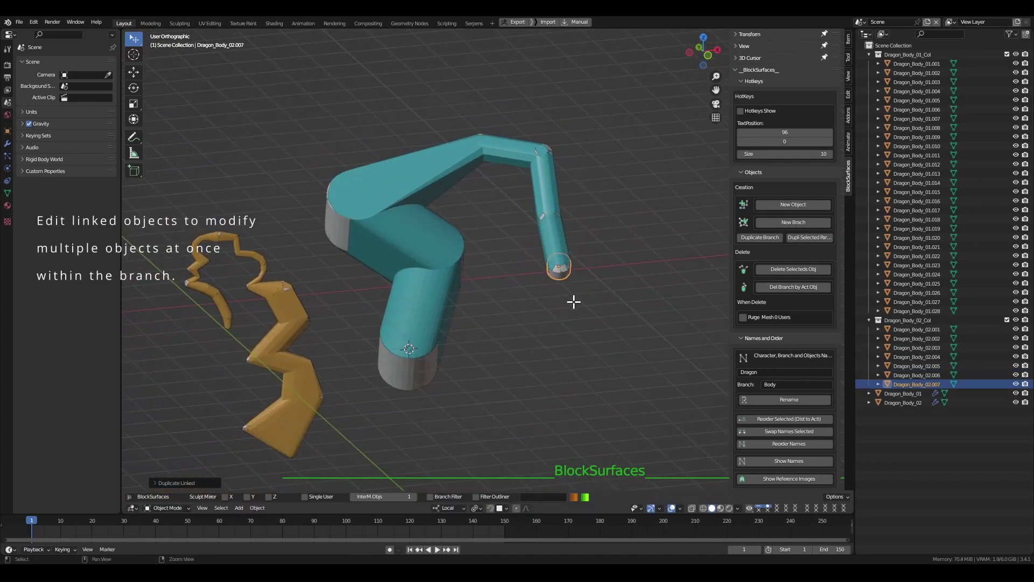
pyautogui.hotkey('alt', 'd')
pyautogui.click(538, 372)
# Bevel the side edge loops of the last linked object's mesh to round all of its linked copies.
pyautogui.moveTo(538, 372); pyautogui.dragTo(558, 314, button='middle')
pyautogui.scroll(3, 557, 313)
pyautogui.press('Tab')
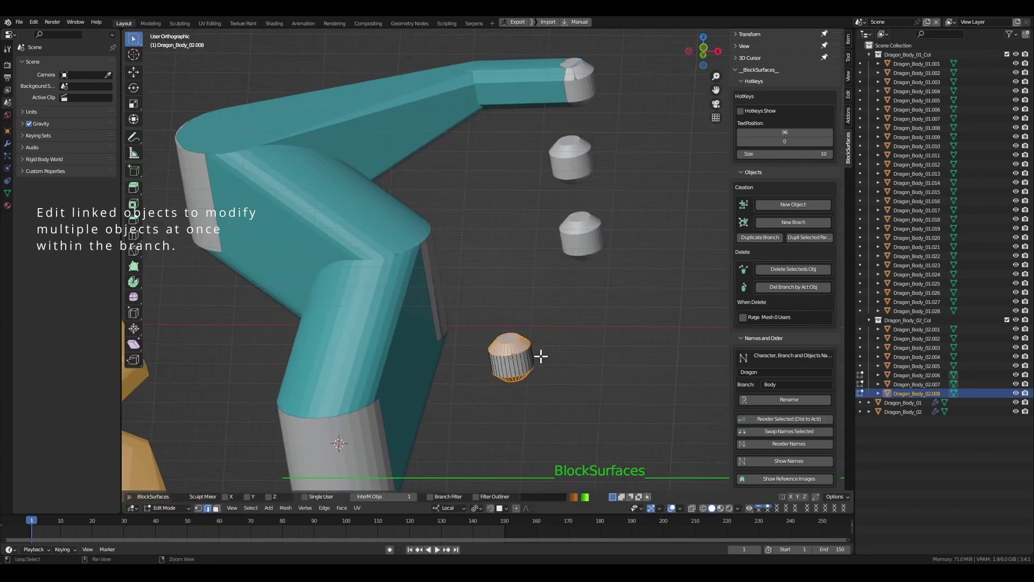
pyautogui.scroll(5, 538, 354)
pyautogui.moveTo(488, 363); pyautogui.dragTo(504, 354, button='middle')
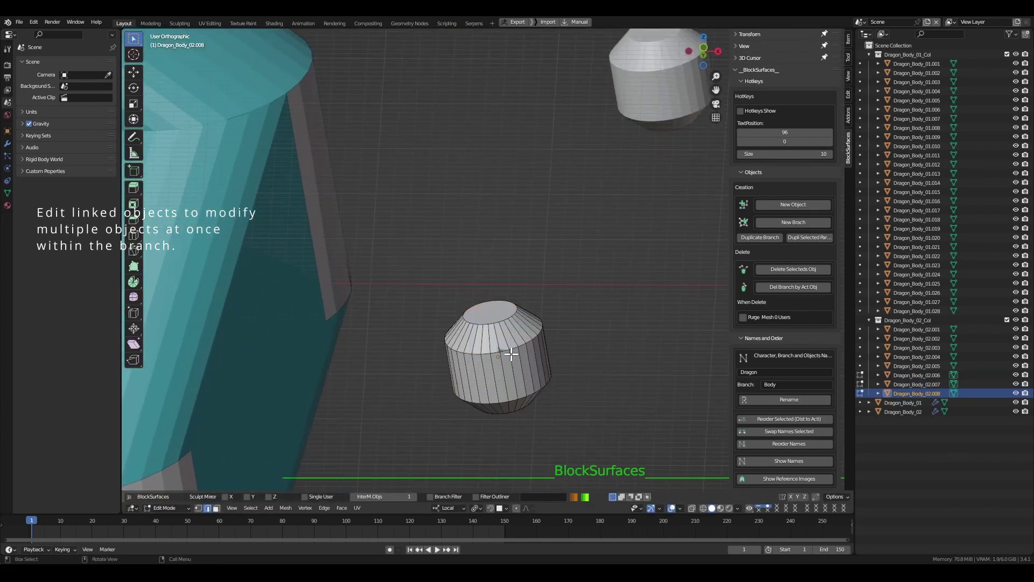
pyautogui.scroll(-3, 605, 369)
pyautogui.keyDown('shift'); pyautogui.moveTo(623, 309); pyautogui.dragTo(541, 305, button='middle'); pyautogui.keyUp('shift')
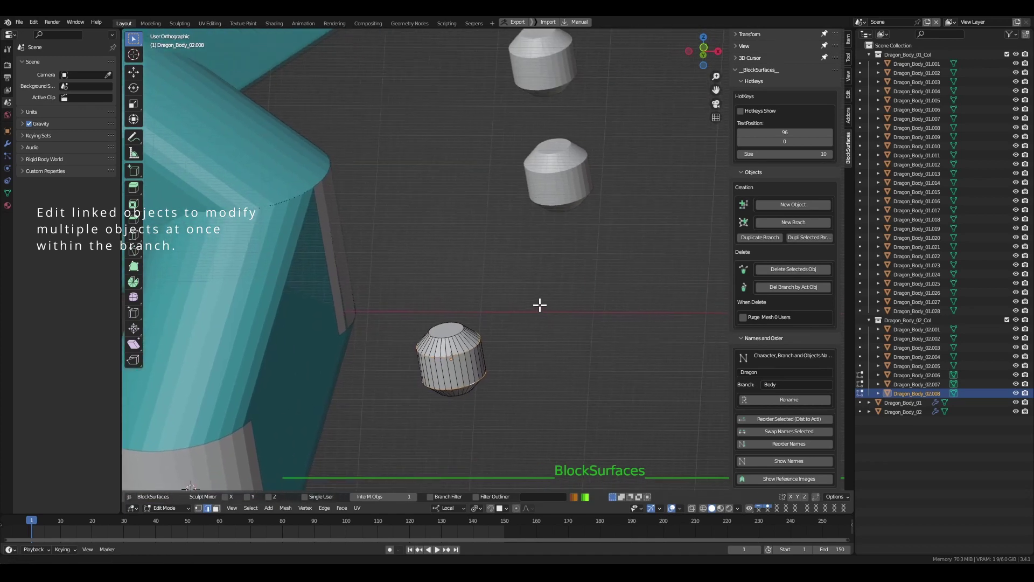
pyautogui.scroll(-1, 573, 307)
pyautogui.hotkey('ctrl', 'b')
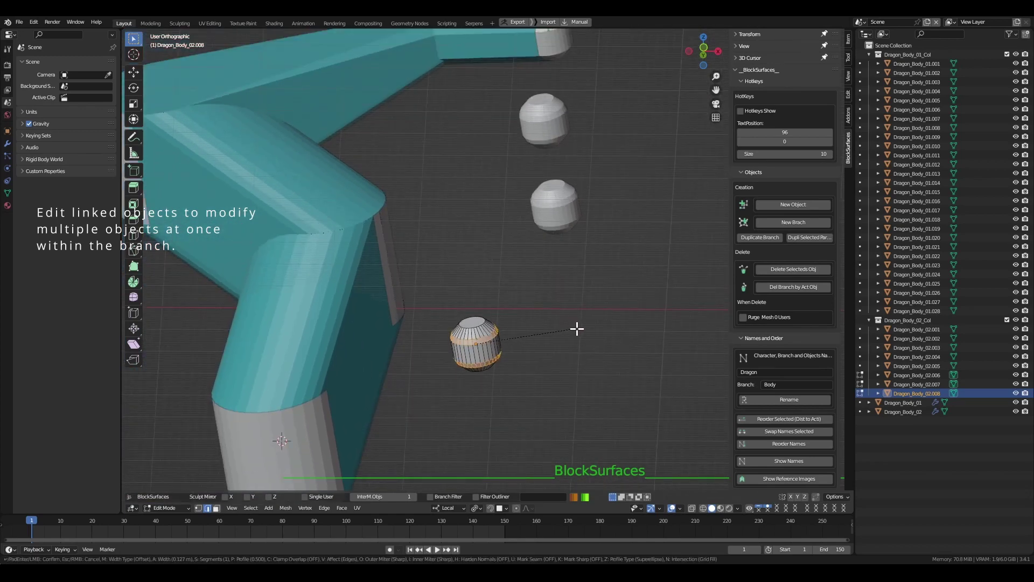
pyautogui.click(579, 328)
pyautogui.scroll(-2, 580, 380)
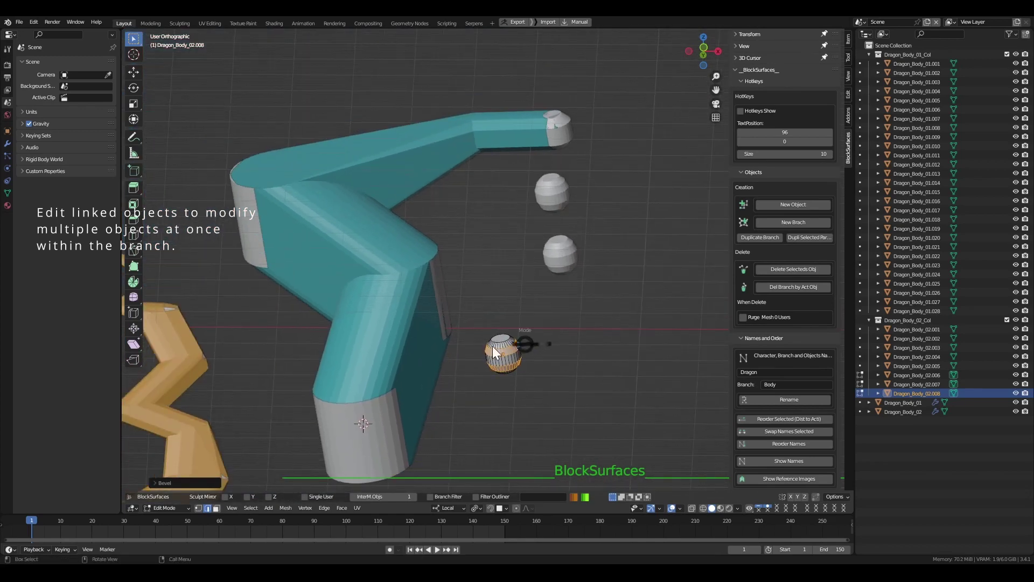
pyautogui.press('Tab')
# Create a new branch from the joint atop the thin descending section, with character name Dragon and branch name Arm.
pyautogui.click(600, 361)
pyautogui.moveTo(580, 330); pyautogui.dragTo(536, 305, button='middle')
pyautogui.click(467, 226)
pyautogui.keyDown('shift'); pyautogui.moveTo(490, 269); pyautogui.dragTo(491, 216, button='middle'); pyautogui.keyUp('shift')
pyautogui.scroll(4, 491, 216)
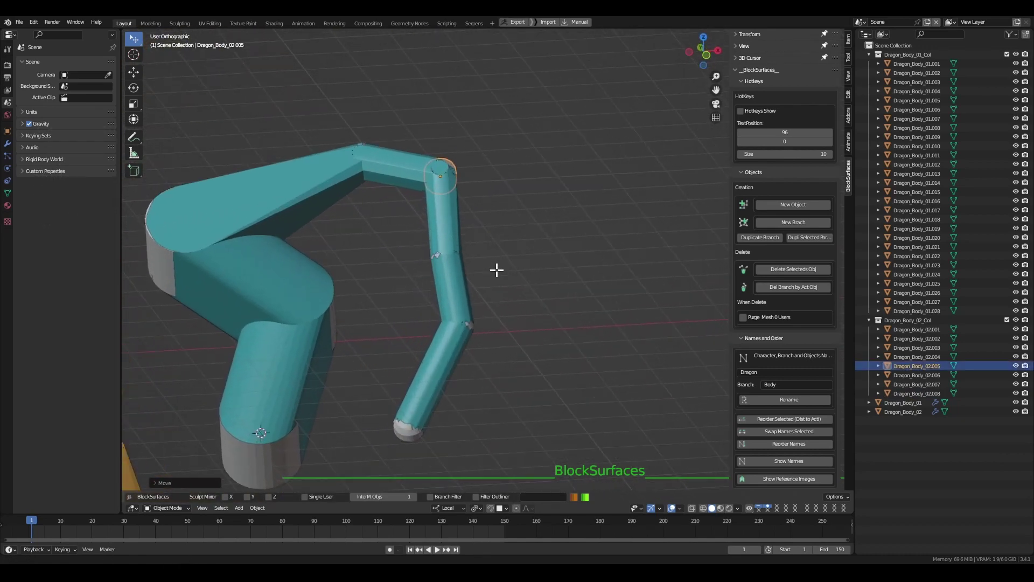
pyautogui.press('KP_1')
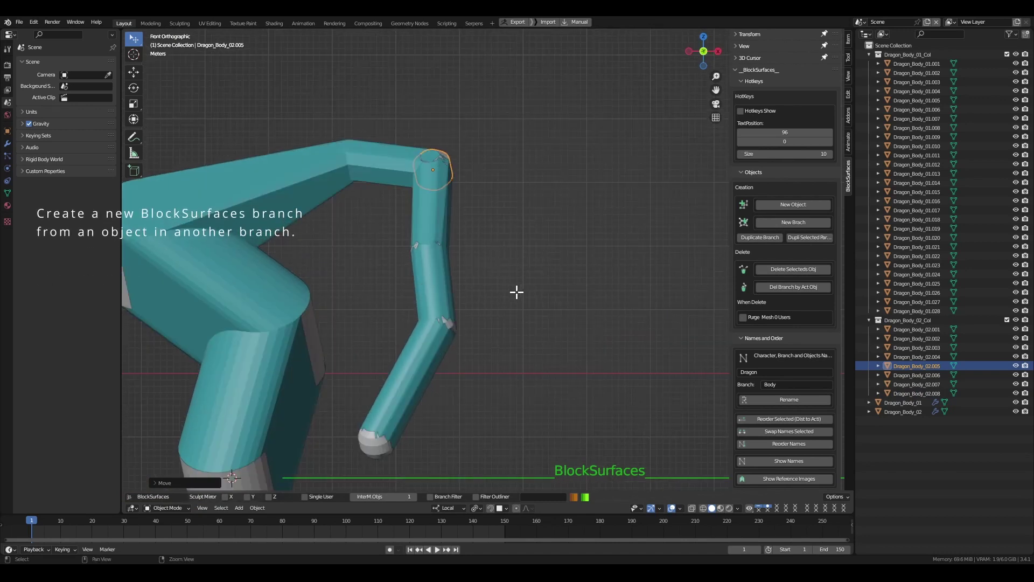
pyautogui.keyDown('shift'); pyautogui.moveTo(509, 282); pyautogui.dragTo(501, 272, button='middle'); pyautogui.keyUp('shift')
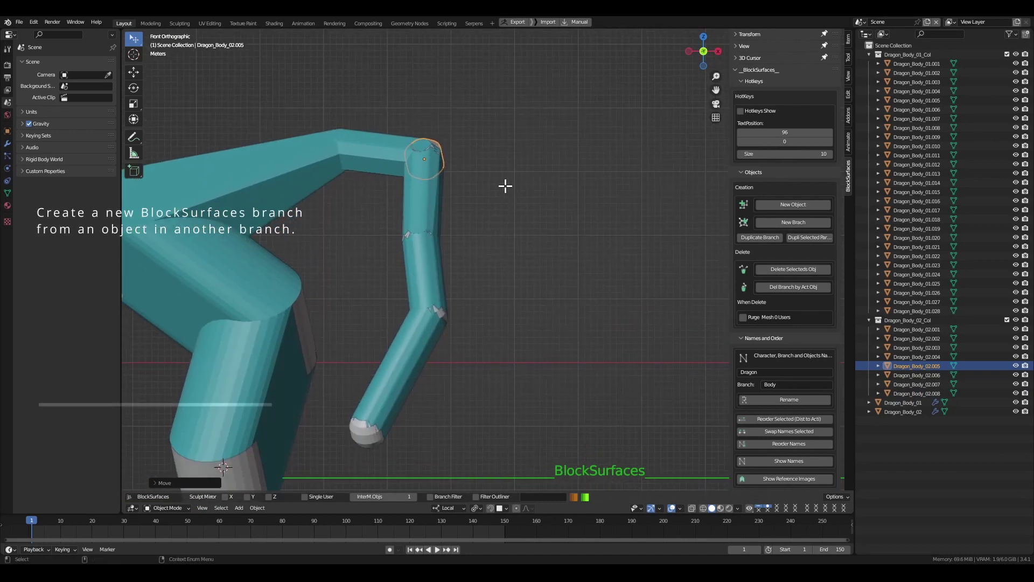
pyautogui.hotkey('ctrl', 'alt', 'n')
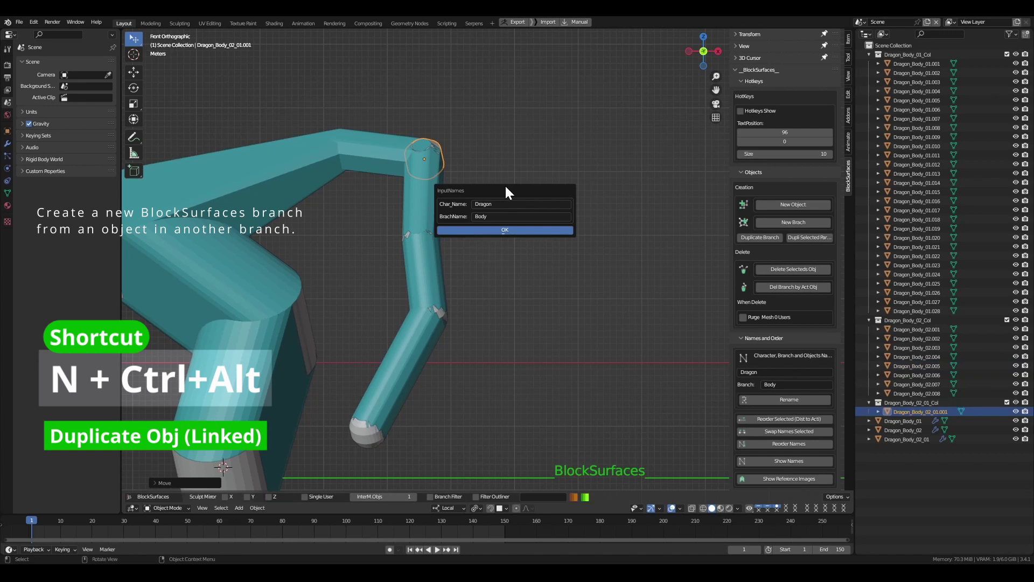
pyautogui.click(485, 216)
pyautogui.click(519, 231)
# Move the new Arm object just outside the body and duplicate it three times into a downward-curving arm.
pyautogui.press('g')
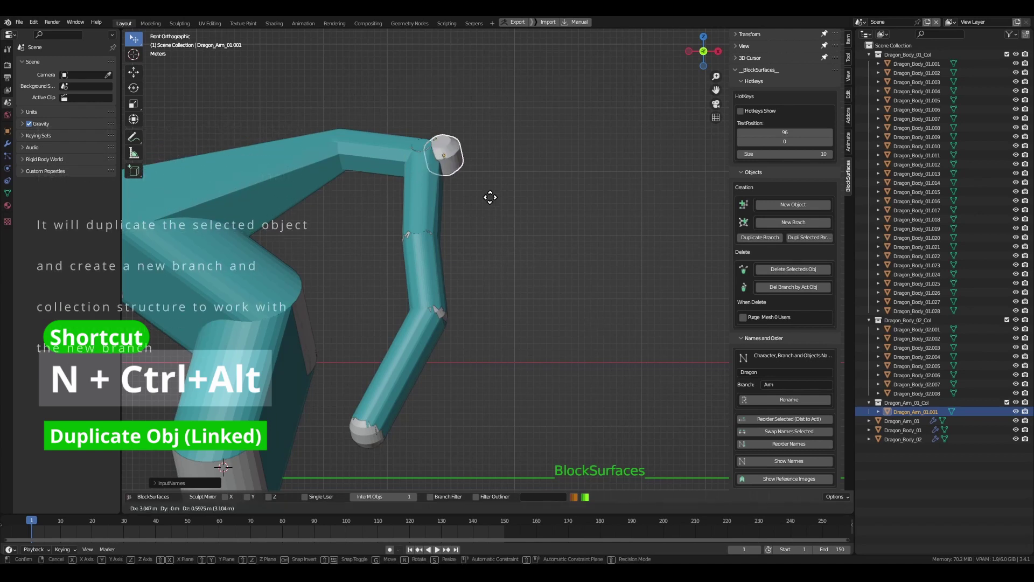
pyautogui.click(497, 195)
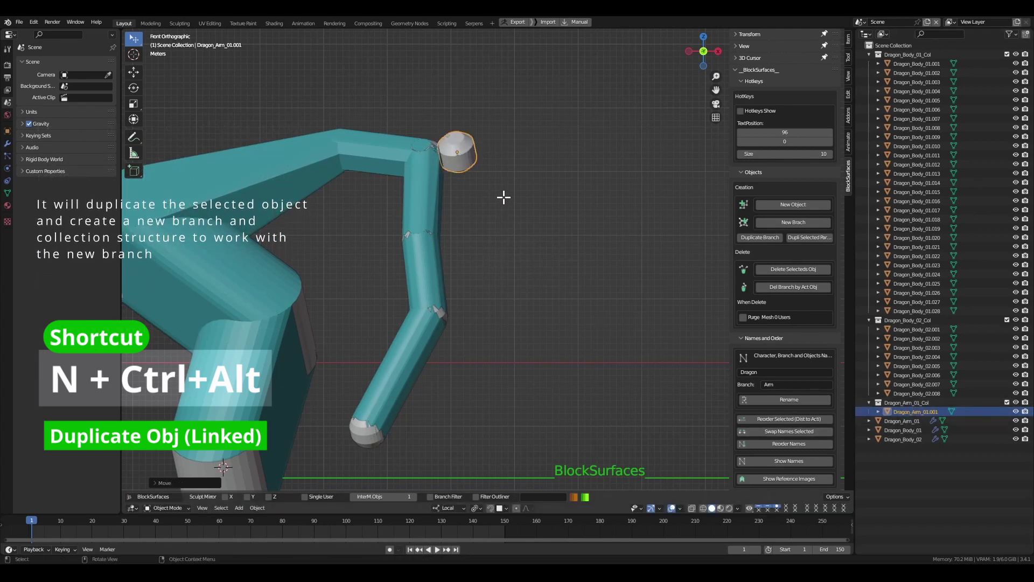
pyautogui.hotkey('ctrl', 'alt', 'n')
pyautogui.hotkey('ctrl', 'alt', 'n')
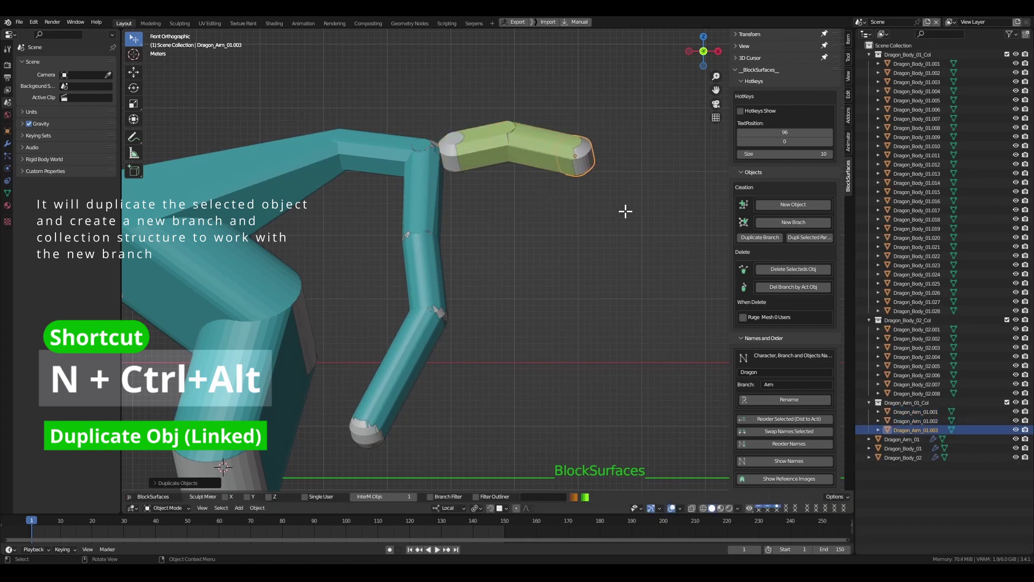
pyautogui.hotkey('ctrl', 'alt', 'n')
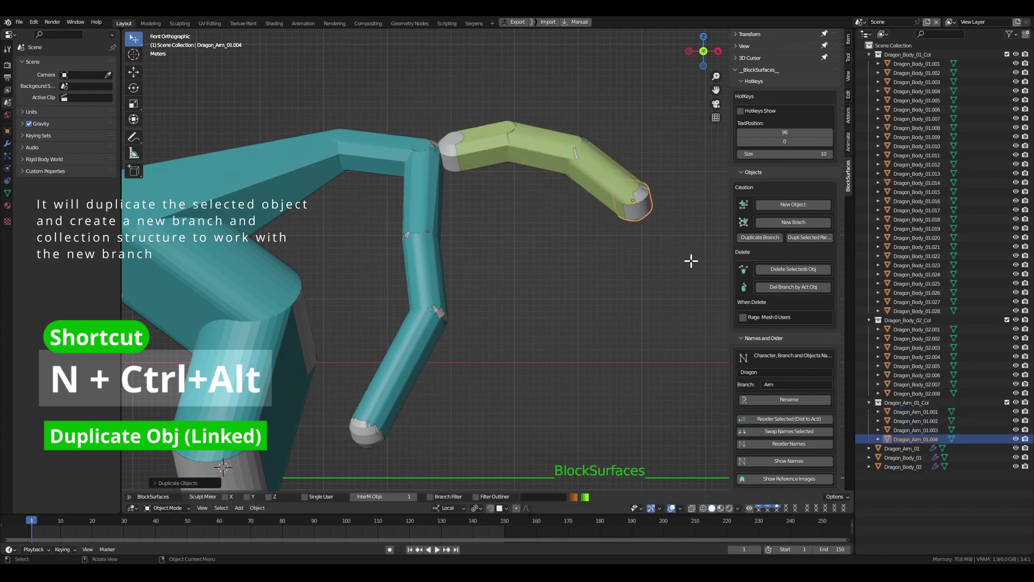
# Create another Dragon branch named Arm from the next joint down the body and scale its first object down.
pyautogui.click(418, 231)
pyautogui.hotkey('ctrl', 'alt', 'n')
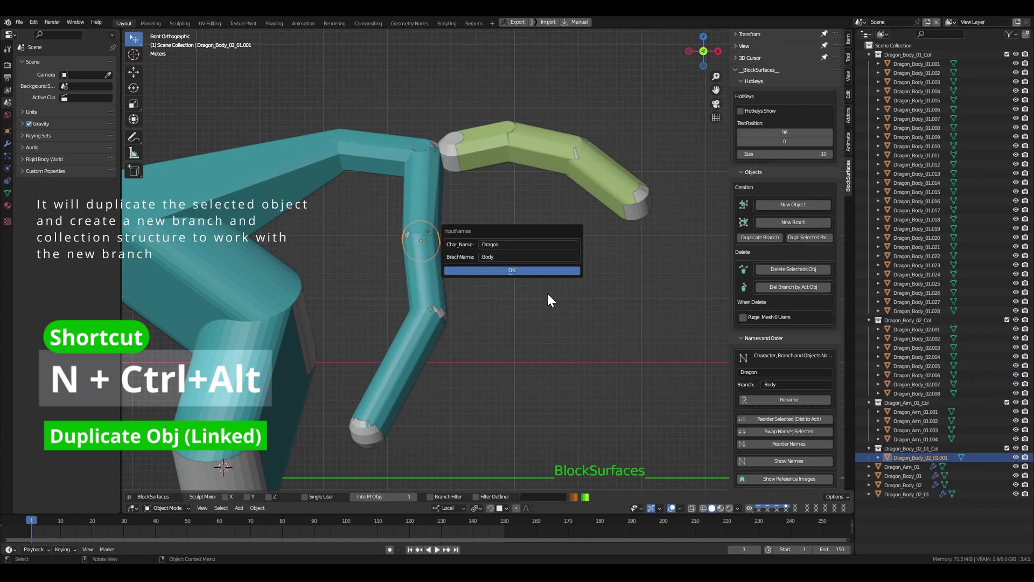
pyautogui.click(536, 257)
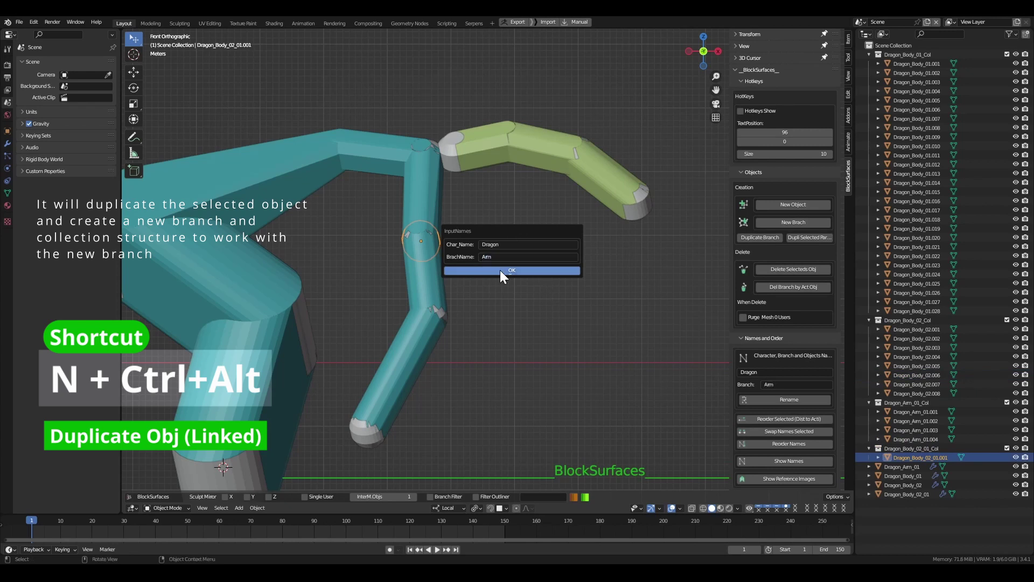
pyautogui.click(526, 269)
pyautogui.click(536, 318)
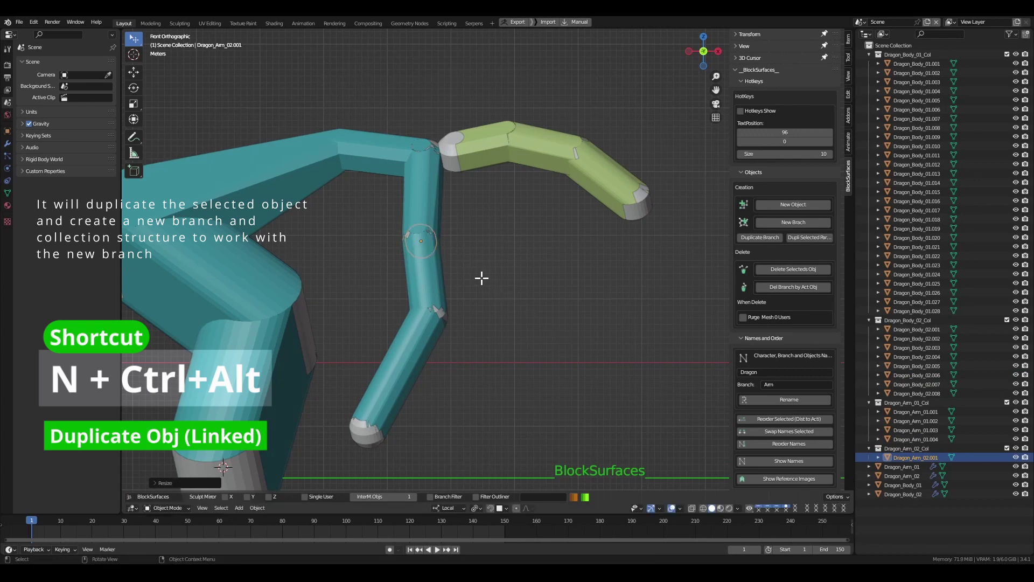
# Build the second arm with three duplicates curving outward and down below the green arm.
pyautogui.hotkey('shift', 'd')
pyautogui.click(555, 260)
pyautogui.hotkey('shift', 'd')
pyautogui.click(621, 298)
pyautogui.hotkey('shift', 'd')
pyautogui.click(679, 341)
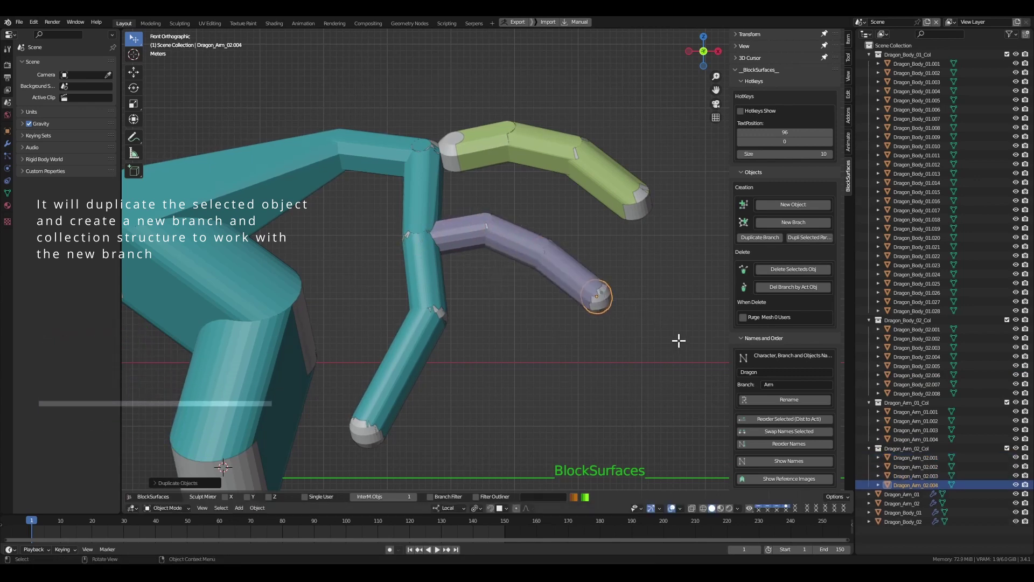
# Duplicate the green Arm branch twice, placing each copy farther up and outward from the previous one.
pyautogui.keyDown('ctrl'); pyautogui.moveTo(585, 395); pyautogui.dragTo(520, 254, button='middle'); pyautogui.keyUp('ctrl')
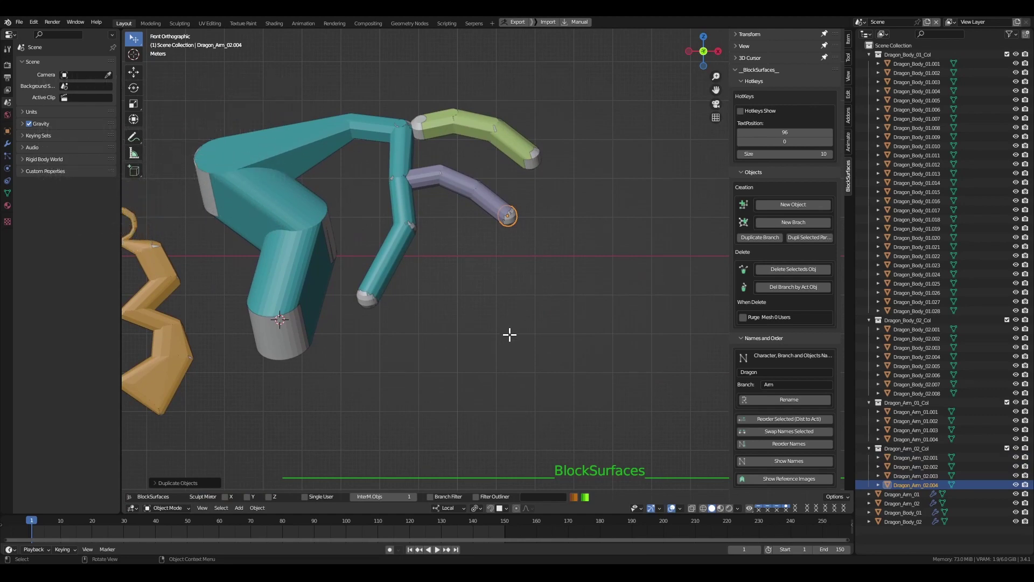
pyautogui.click(520, 252)
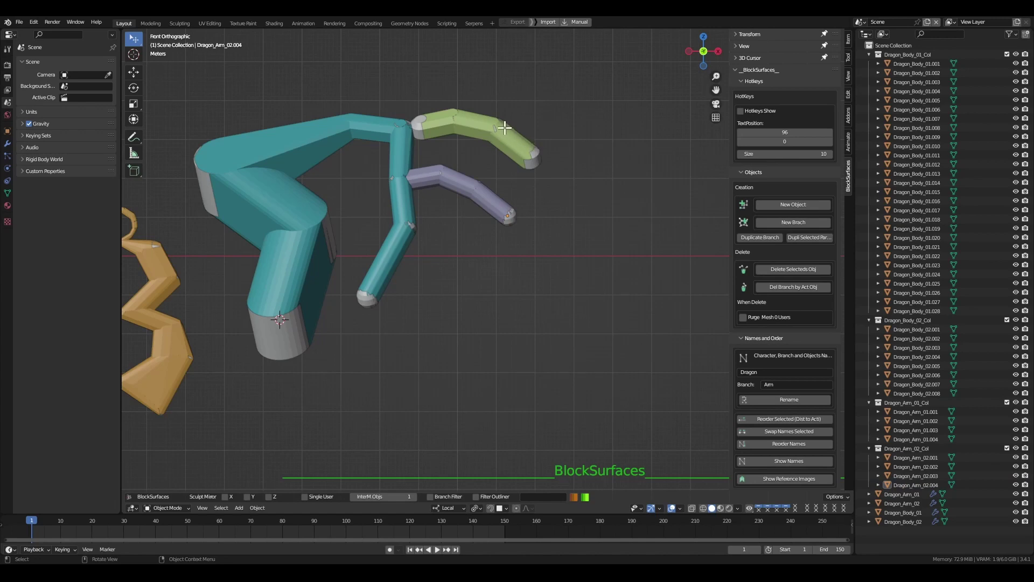
pyautogui.click(505, 128)
pyautogui.keyDown('shift'); pyautogui.moveTo(516, 215); pyautogui.dragTo(417, 330, button='middle'); pyautogui.keyUp('shift')
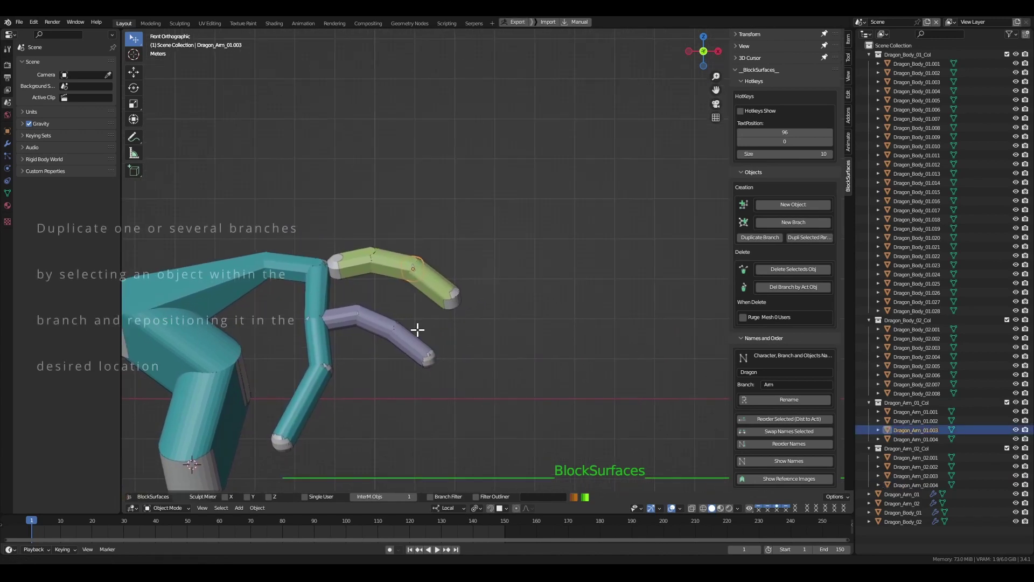
pyautogui.scroll(2, 417, 330)
pyautogui.keyDown('shift'); pyautogui.moveTo(510, 307); pyautogui.dragTo(462, 261, button='middle'); pyautogui.keyUp('shift')
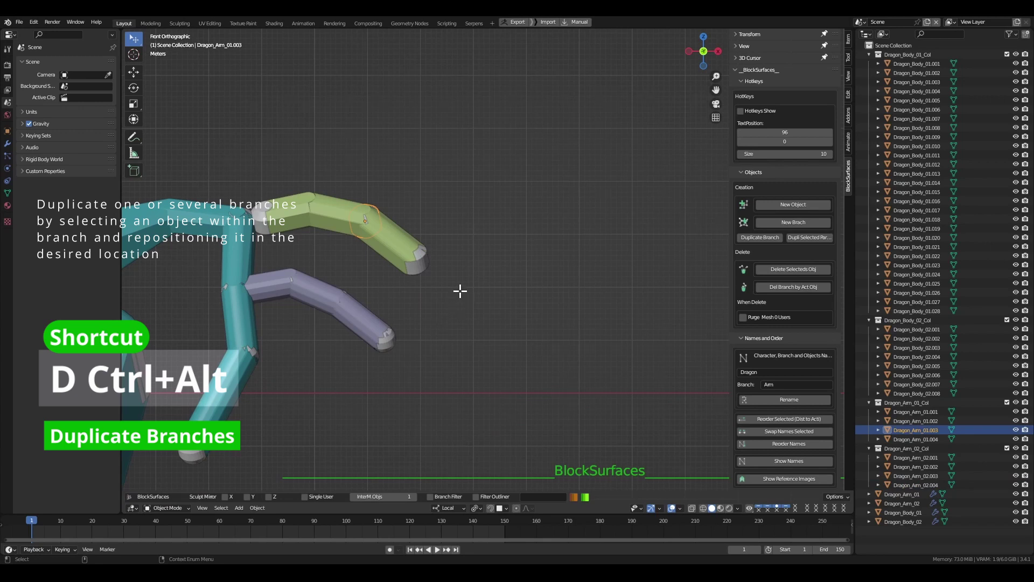
pyautogui.hotkey('ctrl', 'alt', 'd')
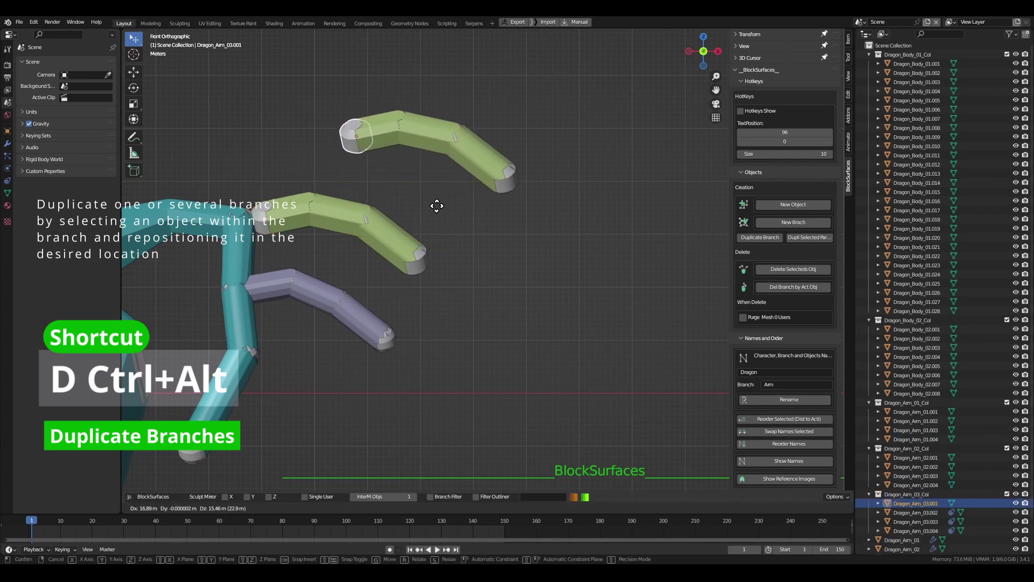
pyautogui.click(449, 210)
pyautogui.hotkey('ctrl', 'alt', 'd')
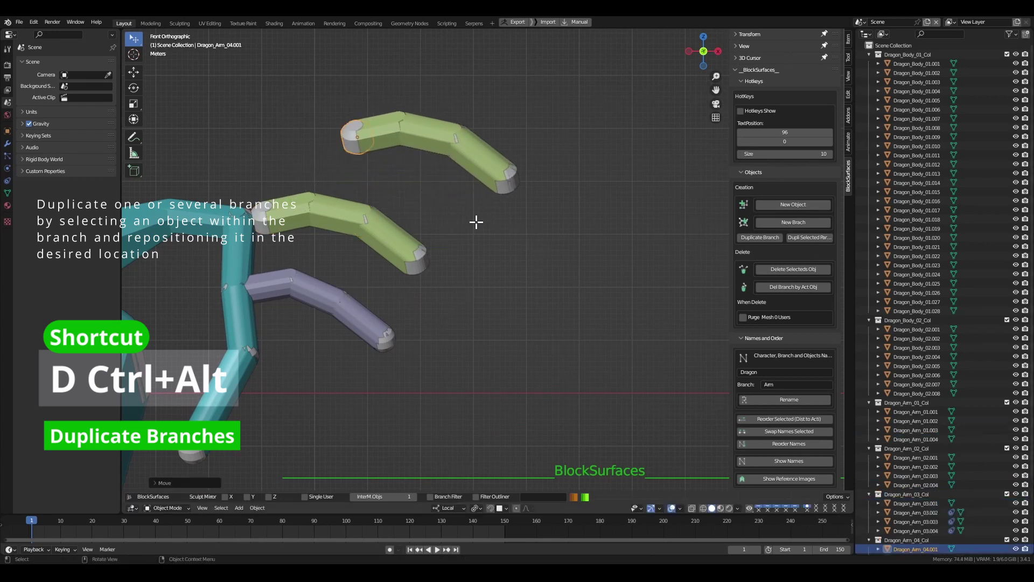
pyautogui.click(557, 181)
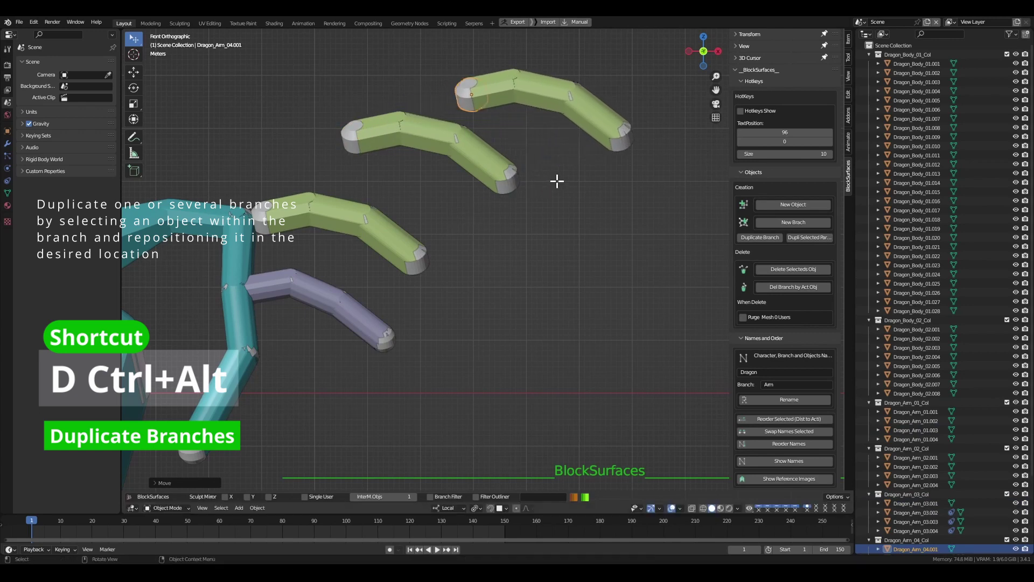
# Duplicate the two outer green Arm branches together, place the copies lower and farther outward, and rotate the copies slightly downward.
pyautogui.keyDown('shift'); pyautogui.click(457, 161); pyautogui.keyUp('shift')
pyautogui.hotkey('ctrl', 'alt', 'd')
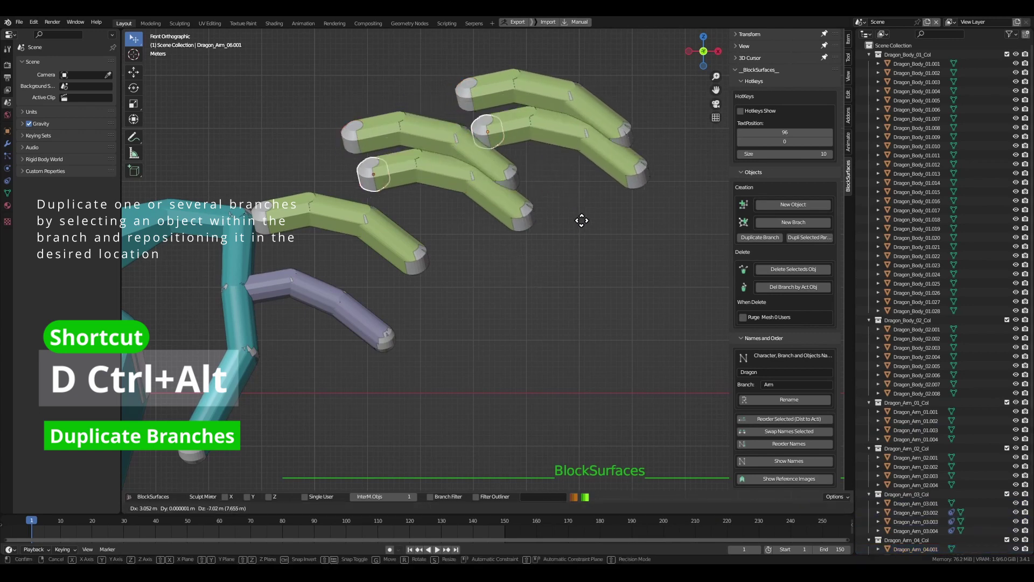
pyautogui.click(680, 269)
pyautogui.scroll(-3, 680, 268)
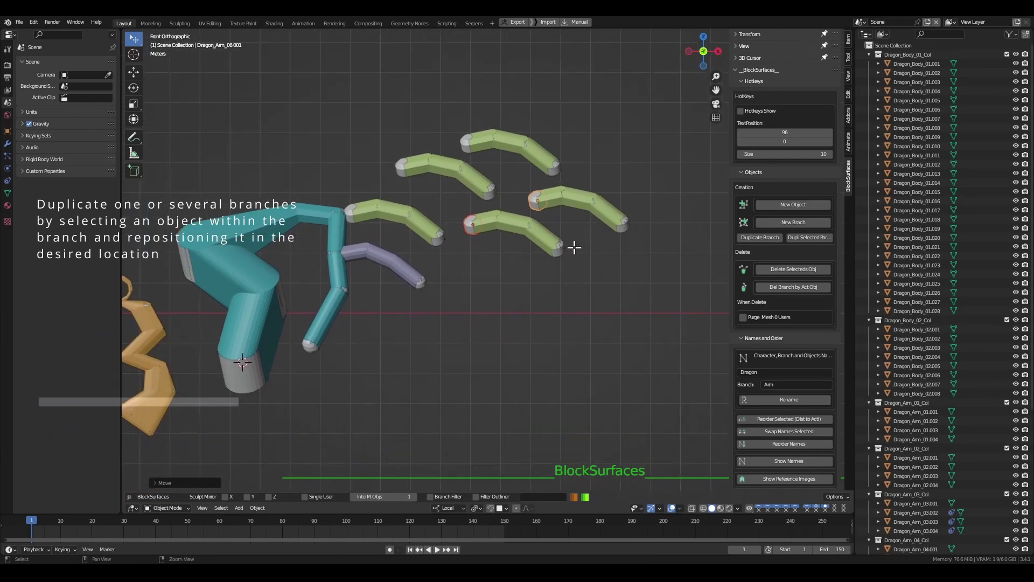
pyautogui.press('r')
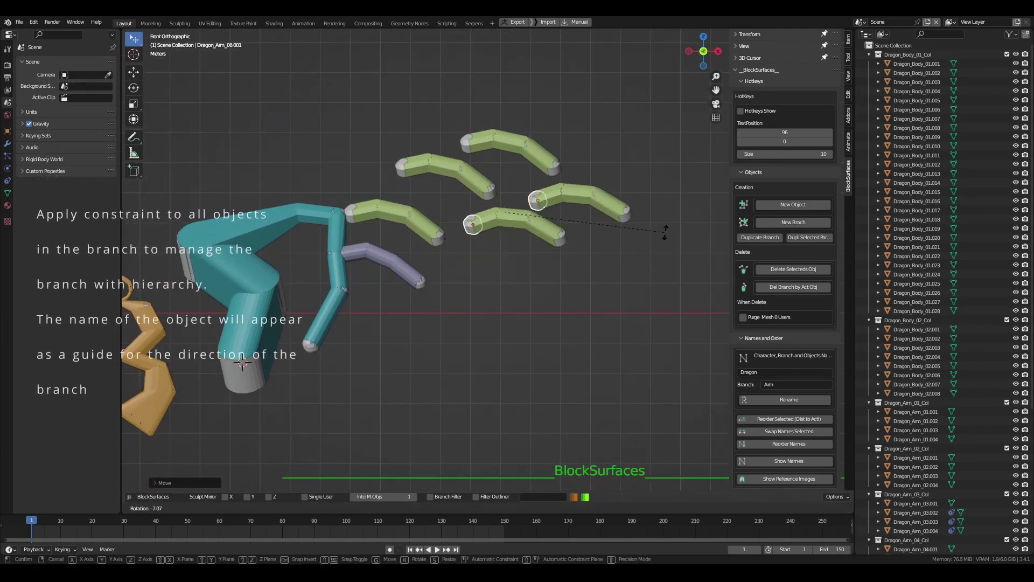
pyautogui.click(513, 263)
pyautogui.scroll(2, 513, 263)
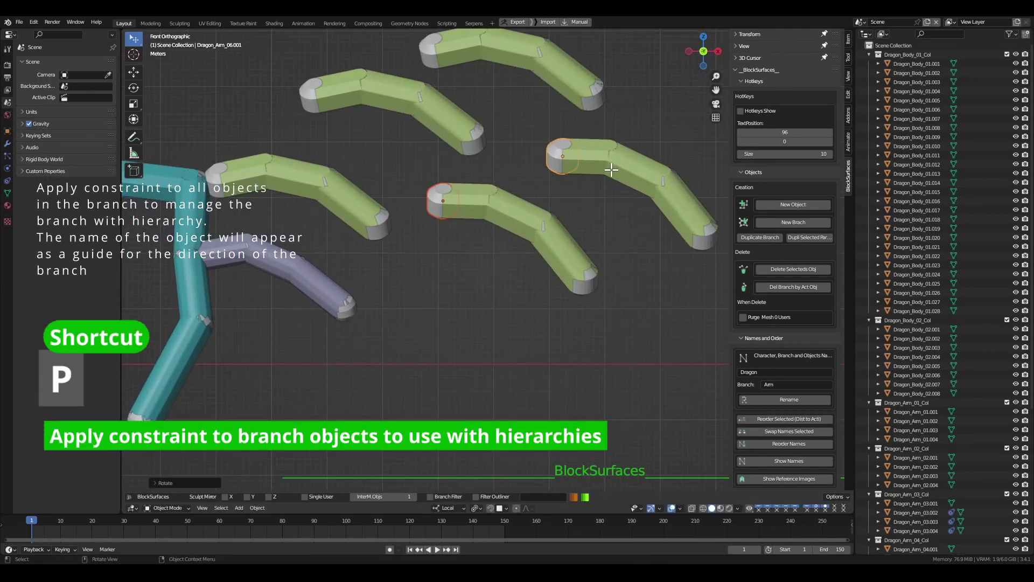
# Bend the two new Arm branches through their hierarchy constraints by adjusting their inner joints.
pyautogui.keyDown('shift'); pyautogui.moveTo(634, 271); pyautogui.dragTo(537, 280, button='middle'); pyautogui.keyUp('shift')
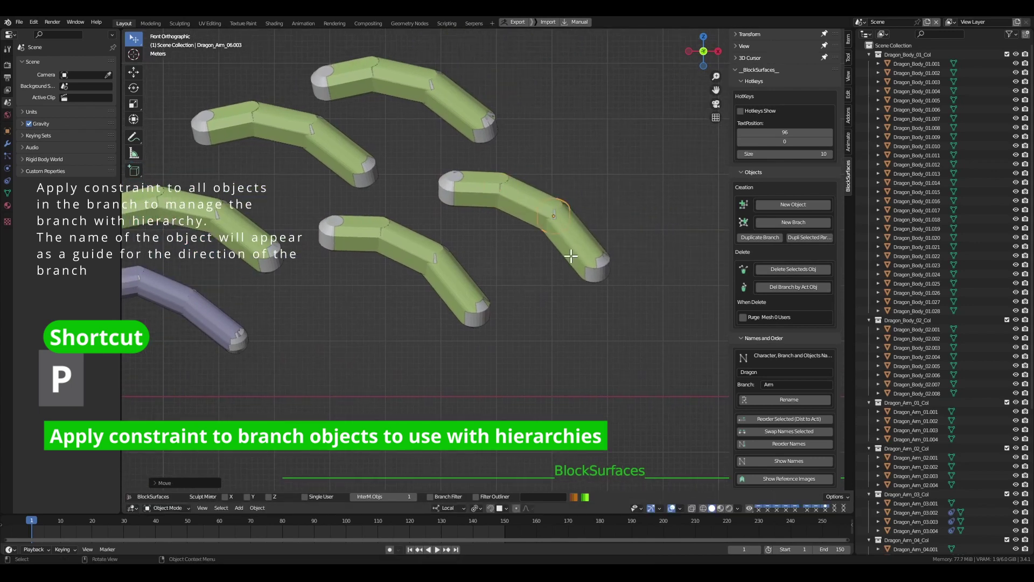
pyautogui.press('r')
pyautogui.click(564, 290)
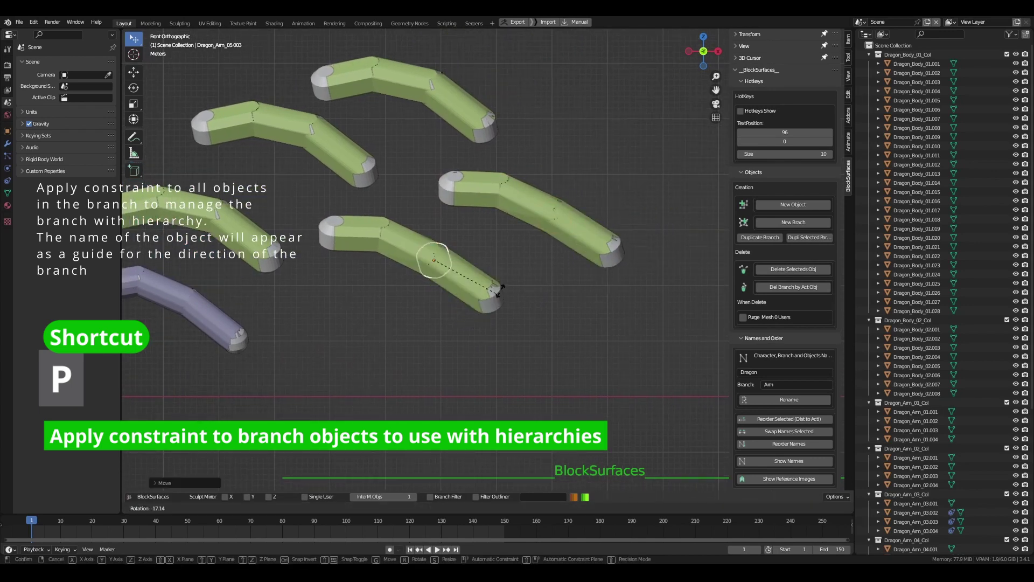
pyautogui.click(380, 240)
pyautogui.press('g')
pyautogui.click(444, 272)
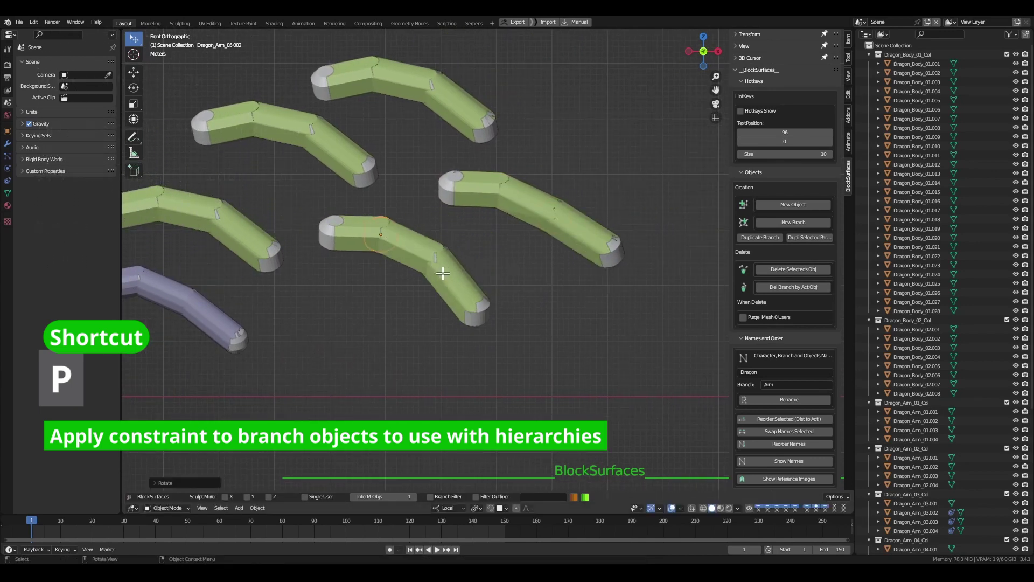
# Extend the lower new Arm branch with three duplicates of its end object, stepping down and outward.
pyautogui.click(477, 315)
pyautogui.press('e')
pyautogui.click(527, 372)
pyautogui.hotkey('shift', 'd')
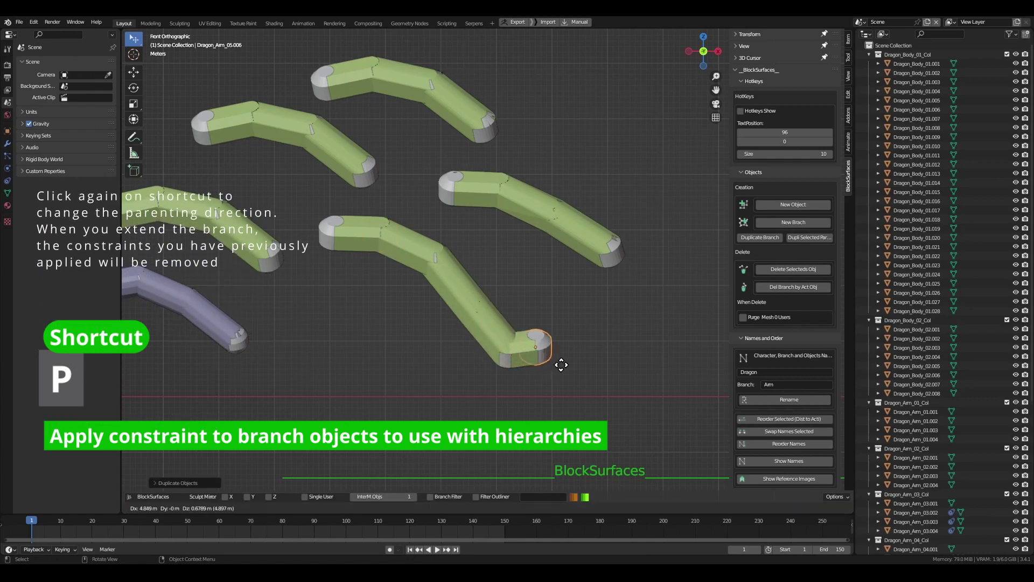
pyautogui.click(591, 366)
pyautogui.hotkey('shift', 'd')
pyautogui.click(642, 391)
# Rotate the third object of the extended Arm branch on its own.
pyautogui.press('r')
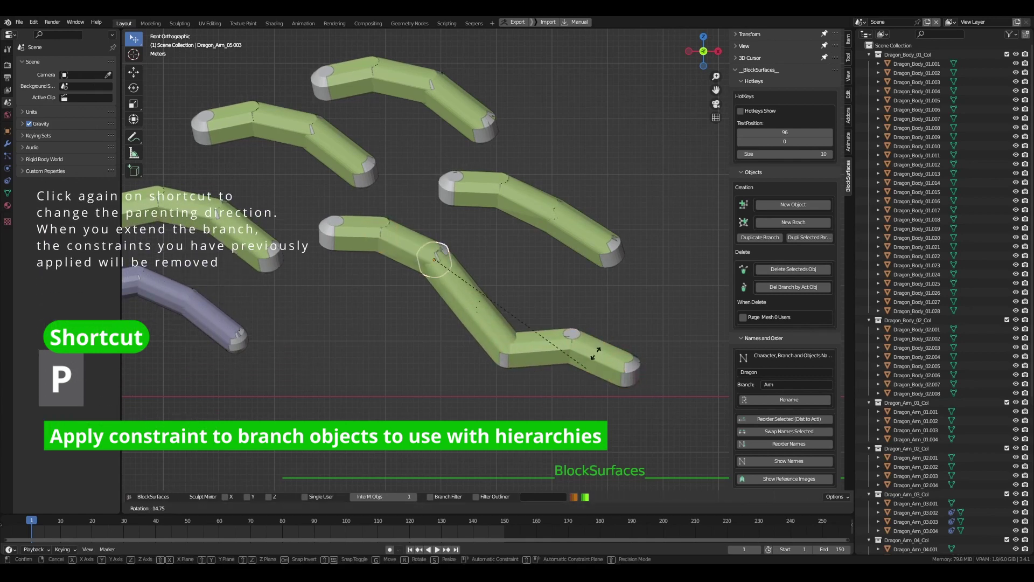
pyautogui.click(543, 389)
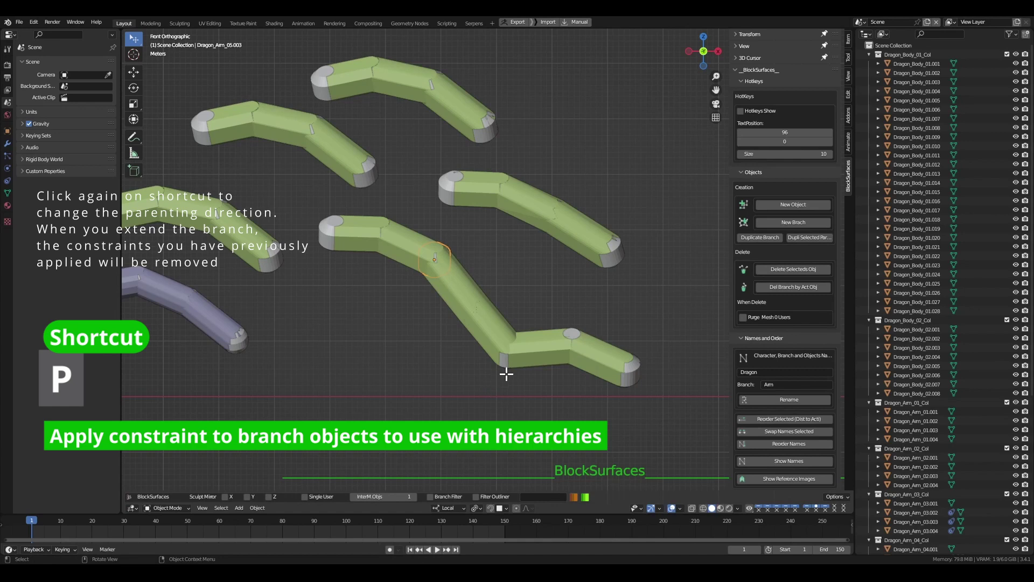
pyautogui.scroll(-2, 507, 374)
pyautogui.keyDown('shift'); pyautogui.moveTo(499, 371); pyautogui.dragTo(490, 337, button='middle'); pyautogui.keyUp('shift')
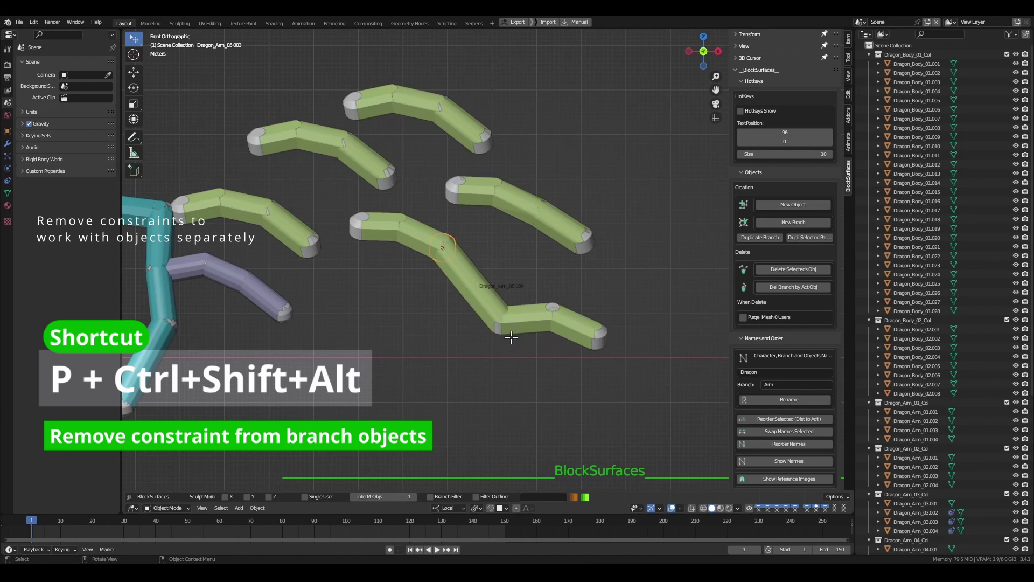
# Rotate the constrained extended Arm branch at its next-to-last joint and at its third joint.
pyautogui.click(560, 312)
pyautogui.press('r')
pyautogui.click(579, 394)
pyautogui.click(442, 246)
pyautogui.press('r')
pyautogui.click(598, 353)
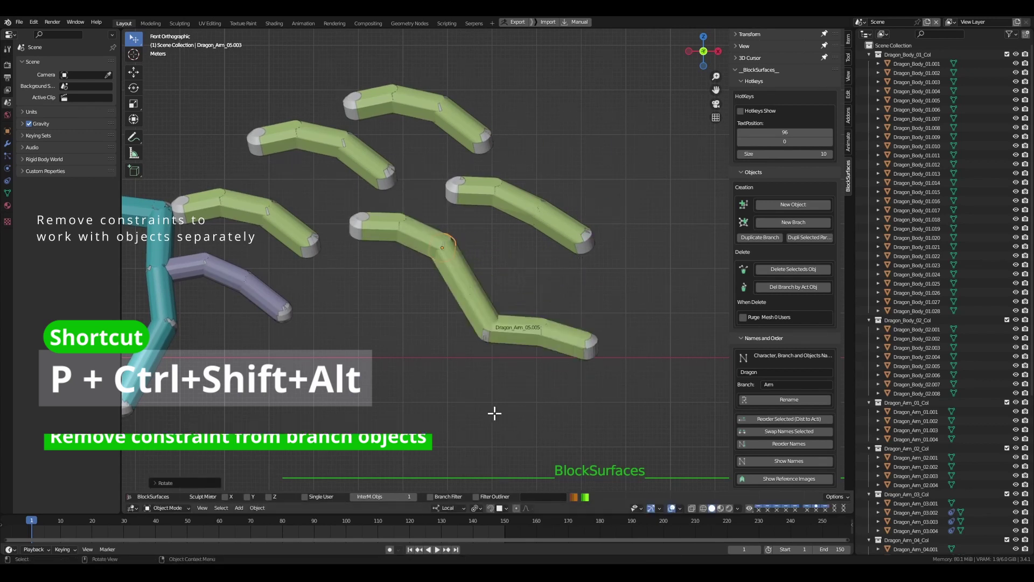
# Swing the outer part of the extended Arm branch by rotating its third joint again and its second joint.
pyautogui.press('r')
pyautogui.click(530, 394)
pyautogui.click(393, 228)
pyautogui.press('r')
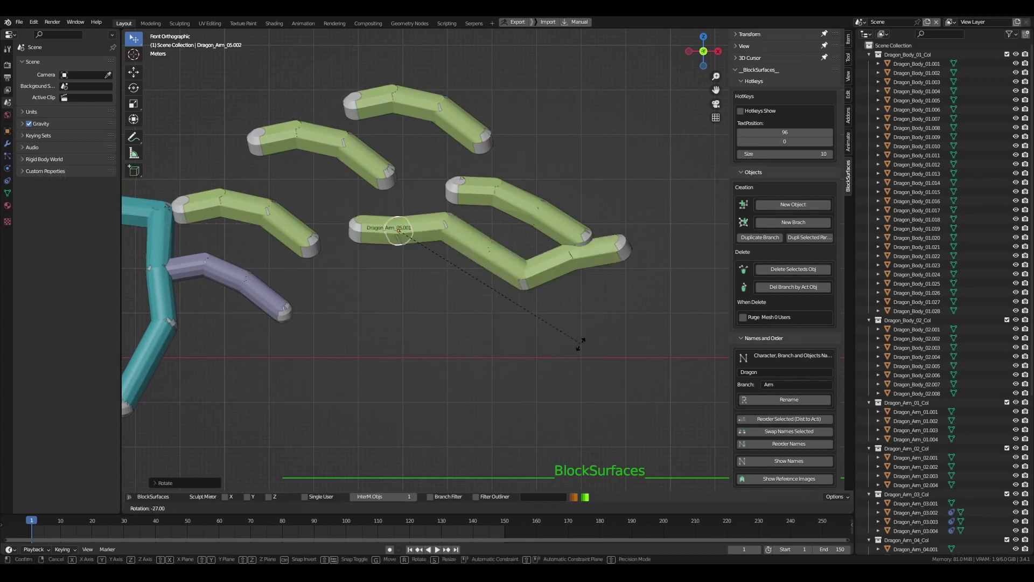
pyautogui.click(595, 317)
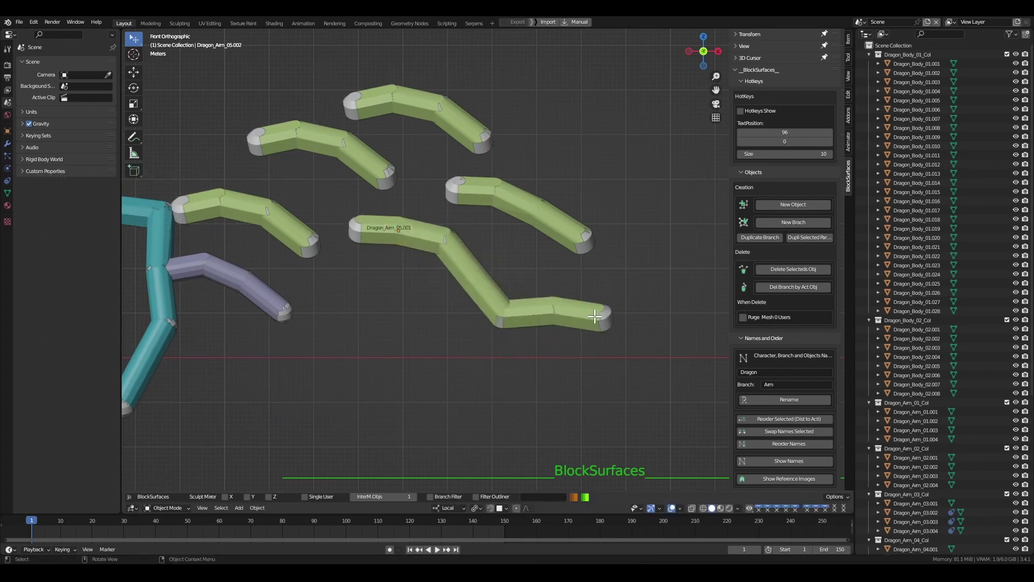
# Duplicate the last three objects of the extended Arm branch as a separate branch below it and rotate the copy slightly downward.
pyautogui.click(545, 318)
pyautogui.keyDown('shift'); pyautogui.click(559, 317); pyautogui.keyUp('shift')
pyautogui.keyDown('shift'); pyautogui.click(504, 326); pyautogui.keyUp('shift')
pyautogui.keyDown('alt'); pyautogui.moveTo(560, 339); pyautogui.dragTo(572, 330, button='right'); pyautogui.keyUp('alt')
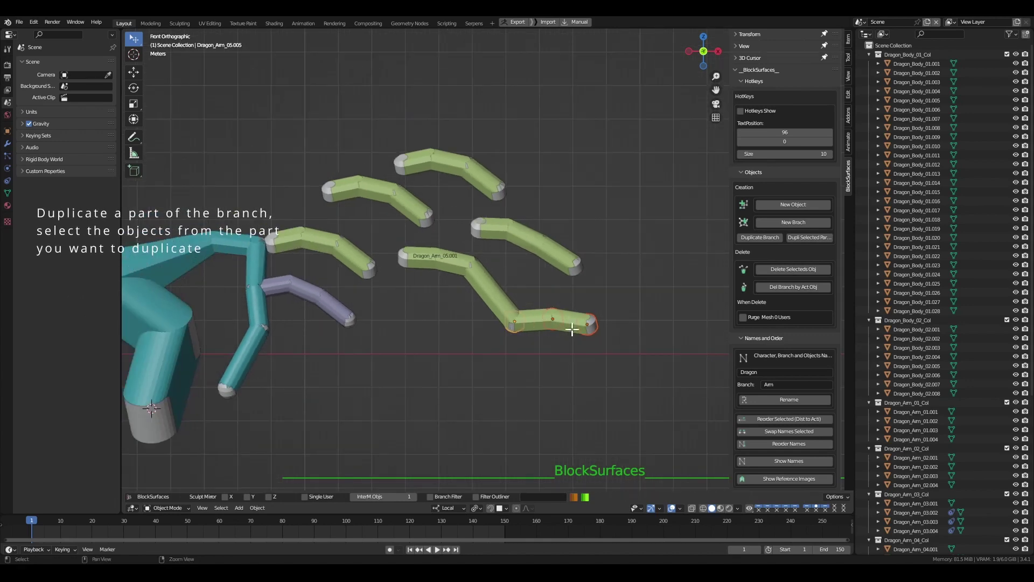
pyautogui.keyDown('alt'); pyautogui.moveTo(579, 356); pyautogui.dragTo(552, 265, button='middle'); pyautogui.keyUp('alt')
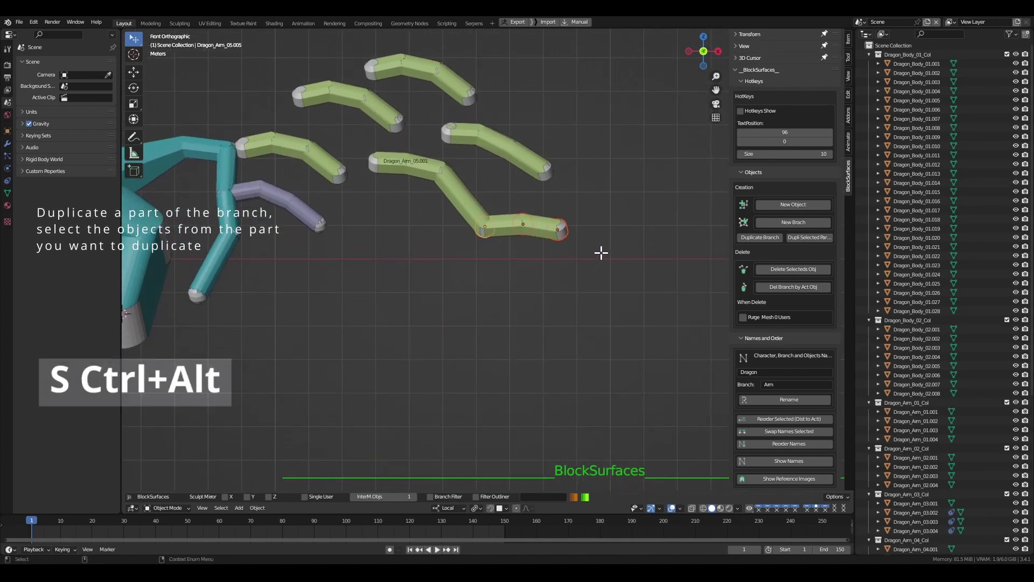
pyautogui.hotkey('ctrl', 'alt', 's')
pyautogui.click(510, 322)
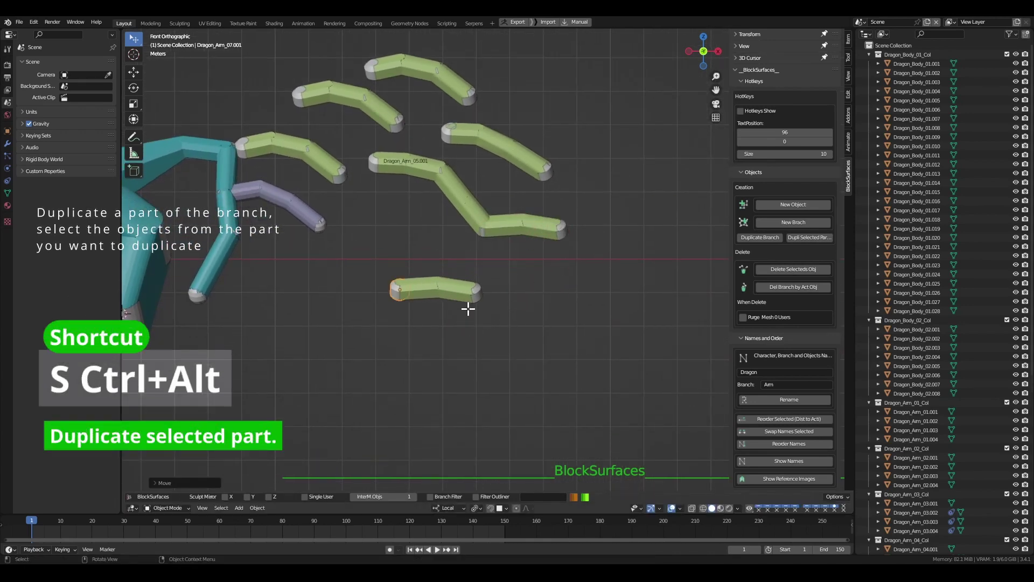
pyautogui.press('r')
pyautogui.click(499, 319)
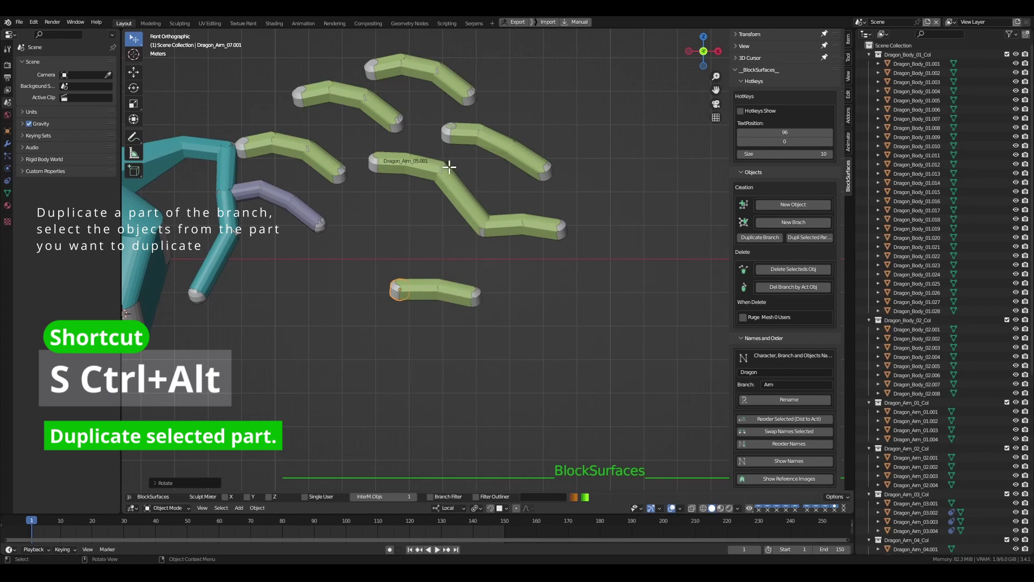
# Duplicate the last four objects of the extended Arm branch as another separate branch below the first partial copy.
pyautogui.keyDown('ctrl'); pyautogui.moveTo(560, 209); pyautogui.dragTo(554, 220, button='right'); pyautogui.keyUp('ctrl')
pyautogui.click(596, 253)
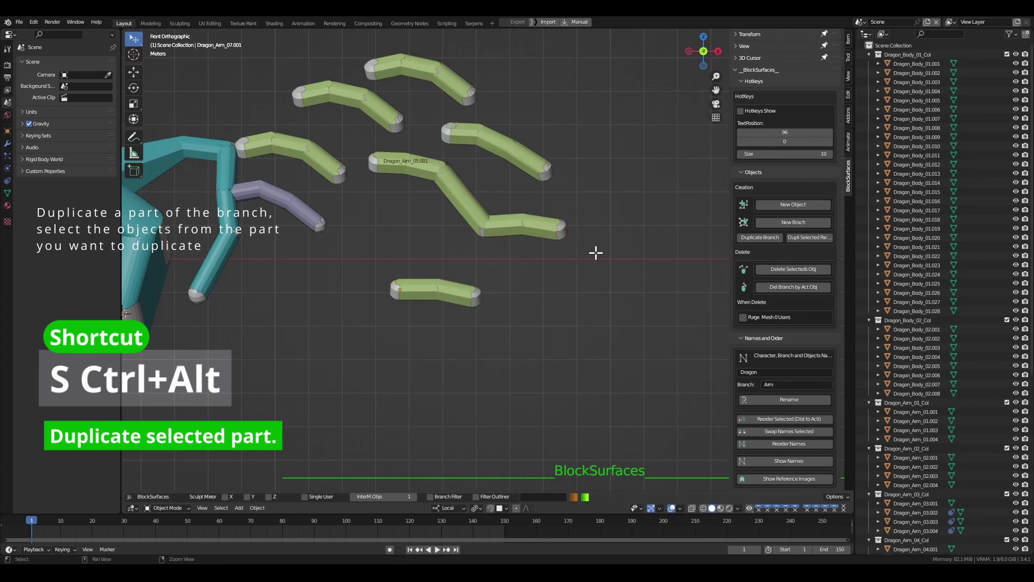
pyautogui.moveTo(570, 215)
pyautogui.mouseDown()
pyautogui.moveTo(434, 162)
pyautogui.moveTo(569, 278)
pyautogui.mouseUp()
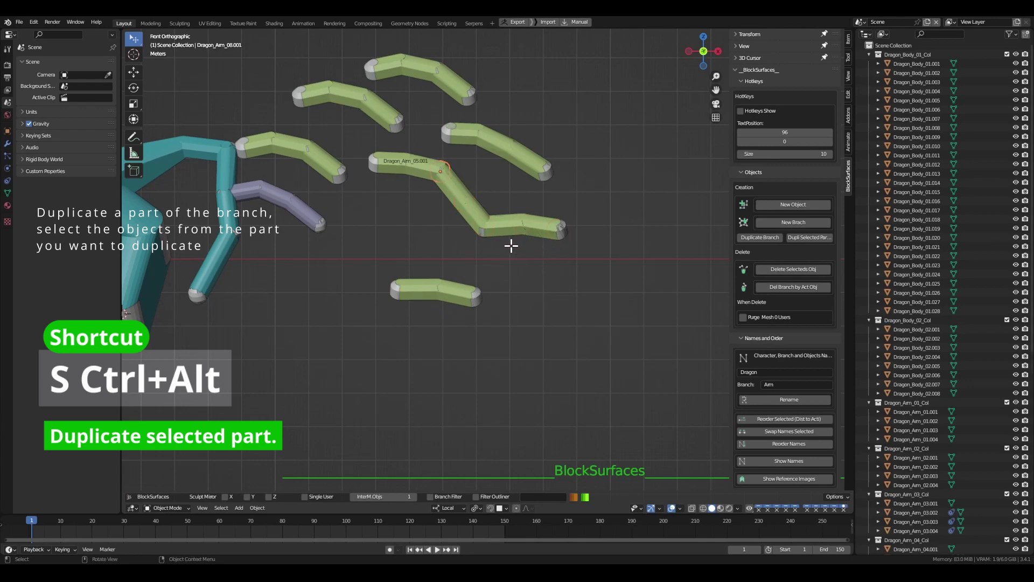
pyautogui.hotkey('ctrl', 'alt', 's')
pyautogui.click(491, 369)
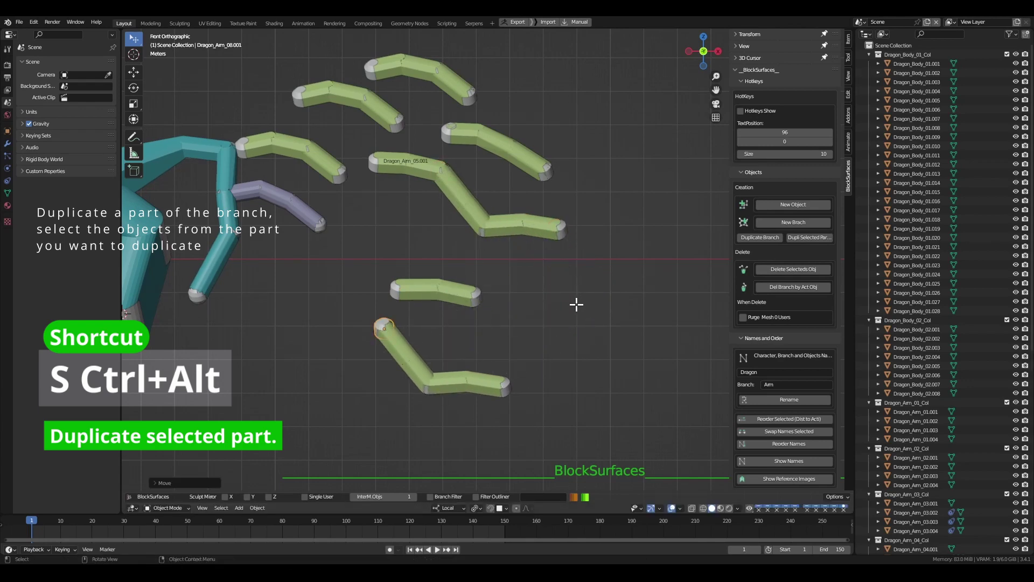
# Shape the long Arm branch into a zigzag by rotating its next-to-last joint and moving its end and third objects downward.
pyautogui.scroll(-4, 478, 325)
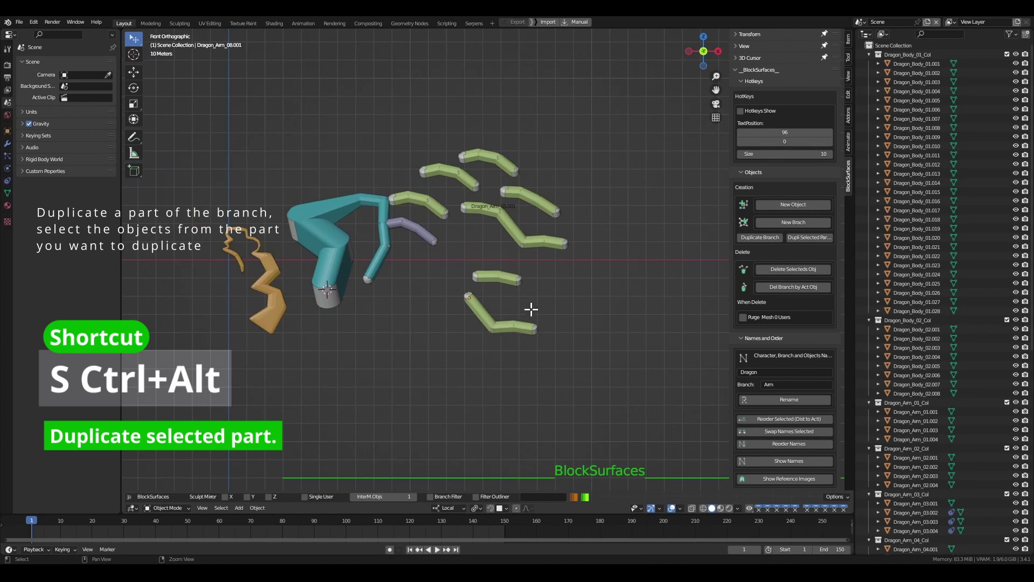
pyautogui.scroll(4, 531, 308)
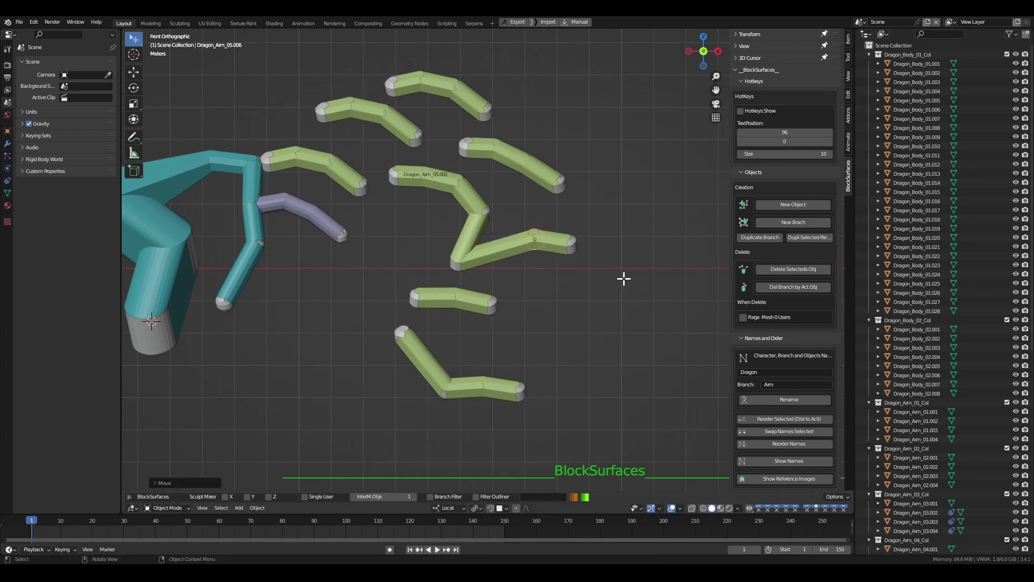
pyautogui.press('r')
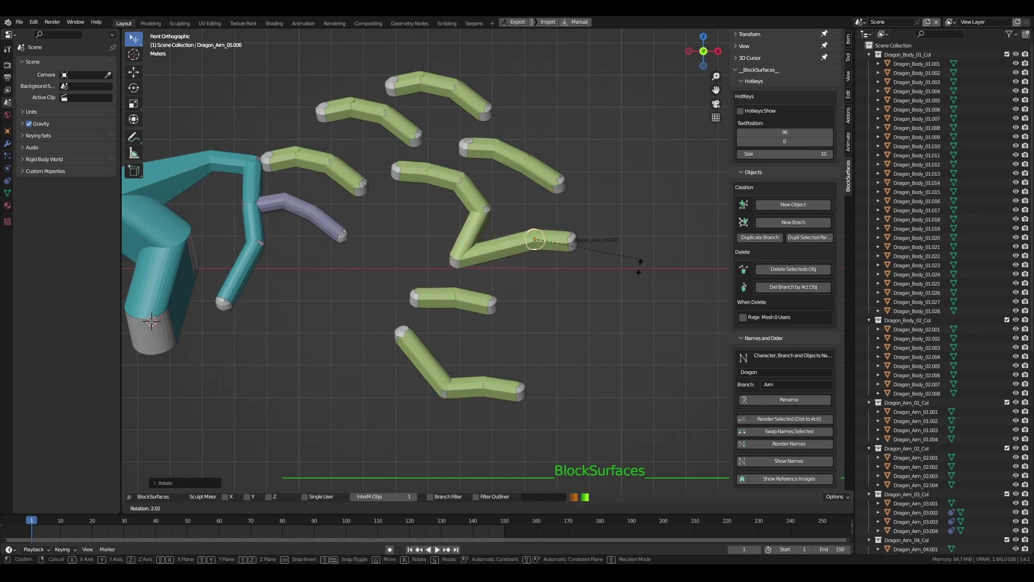
pyautogui.click(637, 275)
pyautogui.moveTo(570, 245); pyautogui.dragTo(561, 287)
pyautogui.moveTo(463, 180); pyautogui.dragTo(419, 218)
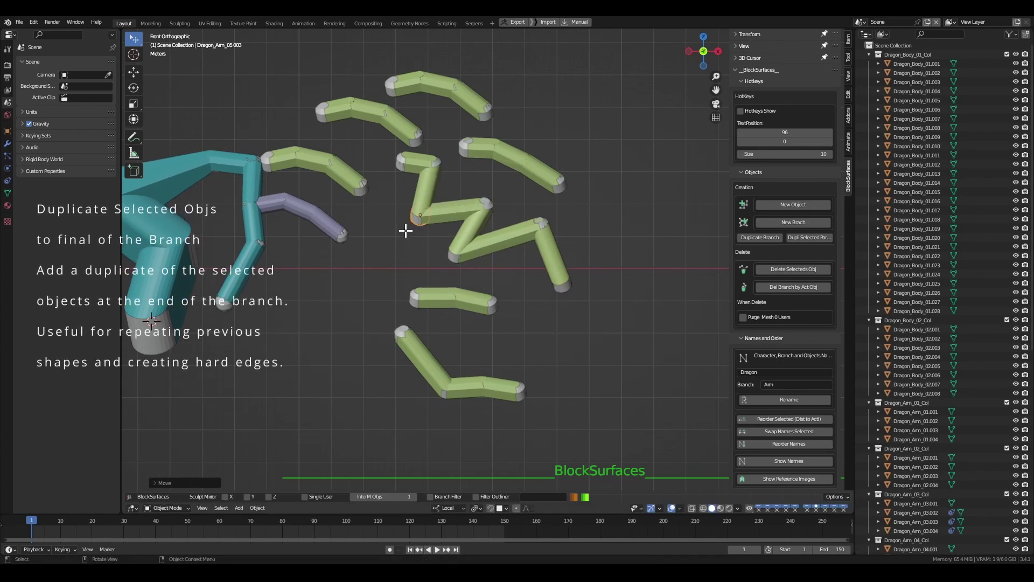
# Duplicate the zigzag's last five objects onto the end of the Arm branch, continuing down and outward.
pyautogui.click(589, 296)
pyautogui.moveTo(566, 327)
pyautogui.mouseDown()
pyautogui.moveTo(508, 185)
pyautogui.moveTo(411, 250)
pyautogui.moveTo(491, 282)
pyautogui.mouseUp()
pyautogui.scroll(-2, 592, 291)
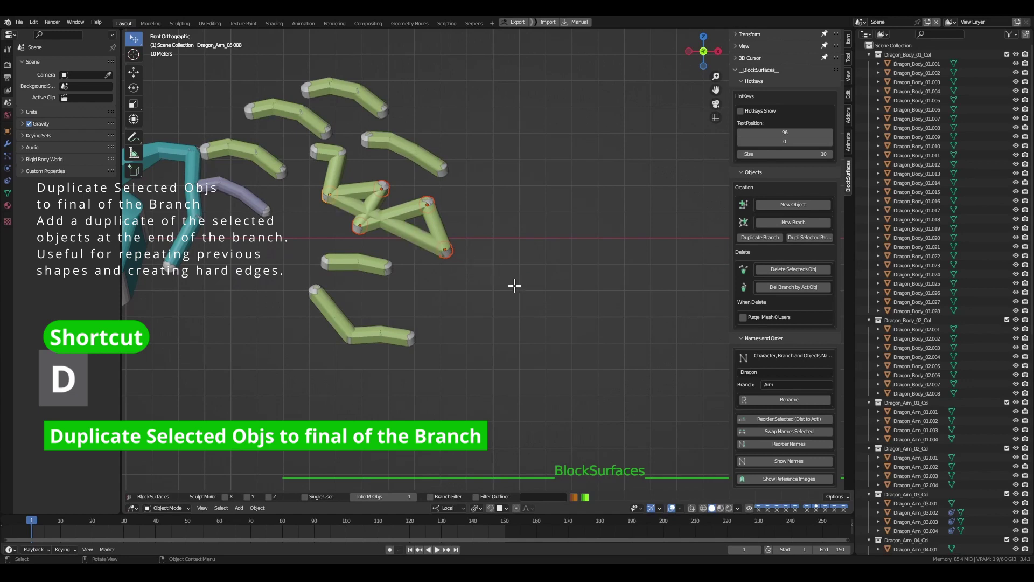
pyautogui.press('d')
pyautogui.click(568, 335)
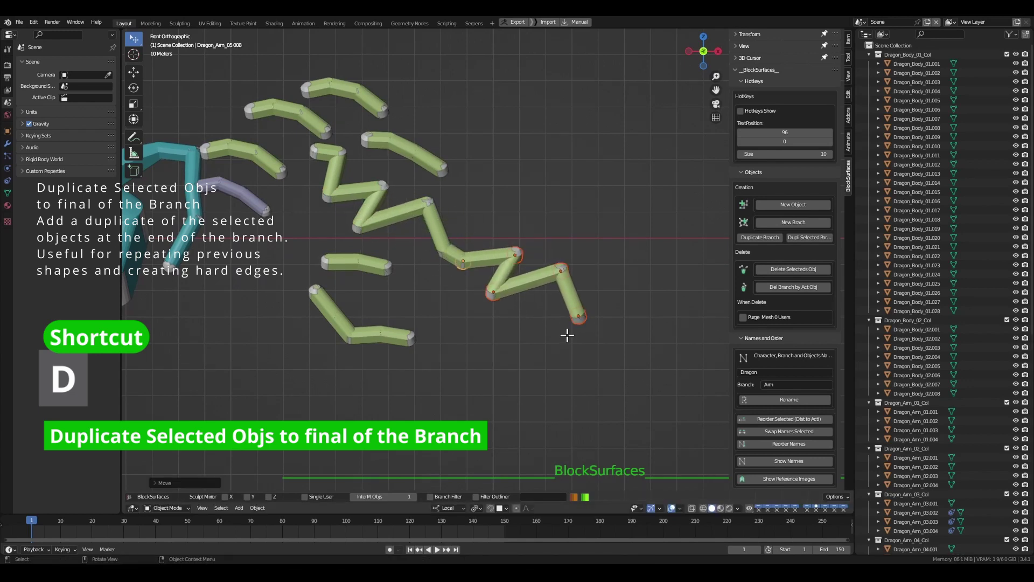
# Repeat the five-object zigzag section three more times at the end of the Arm branch, each copy continuing diagonally downward.
pyautogui.scroll(-2, 583, 340)
pyautogui.keyDown('shift'); pyautogui.moveTo(552, 317); pyautogui.dragTo(461, 246, button='middle'); pyautogui.keyUp('shift')
pyautogui.press('g')
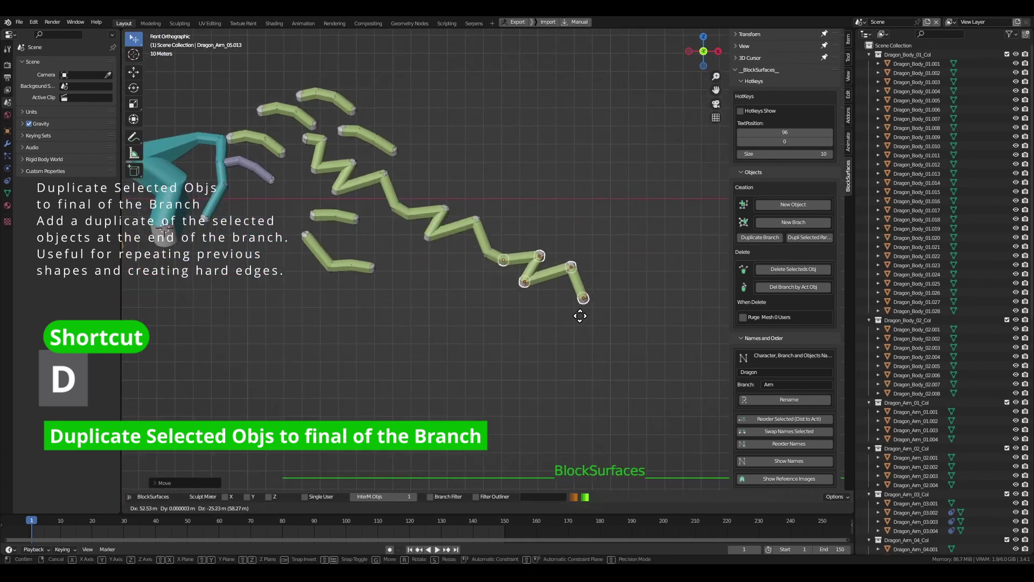
pyautogui.click(579, 316)
pyautogui.scroll(-1, 587, 316)
pyautogui.keyDown('shift'); pyautogui.moveTo(588, 316); pyautogui.dragTo(490, 253, button='middle'); pyautogui.keyUp('shift')
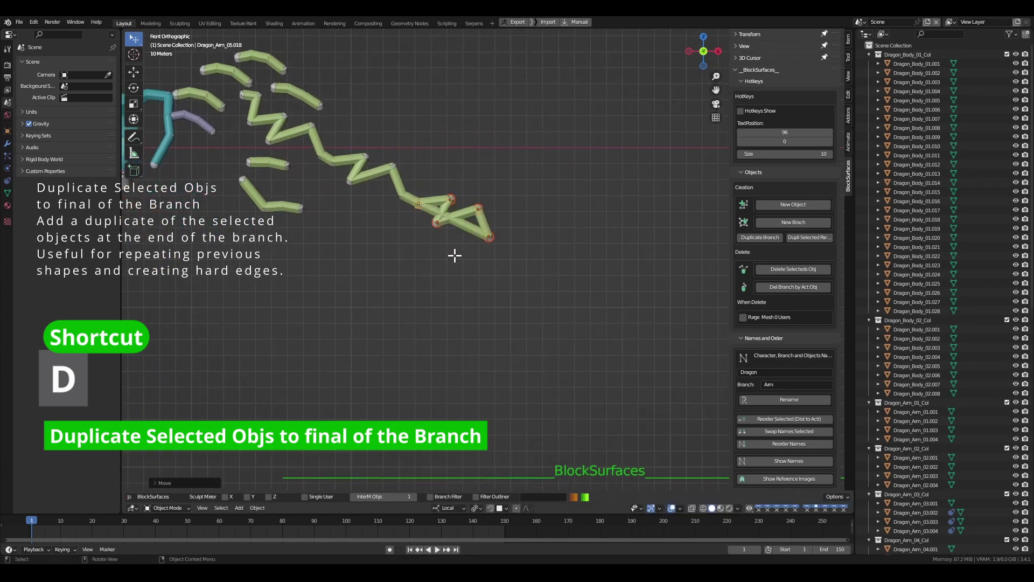
pyautogui.press('d')
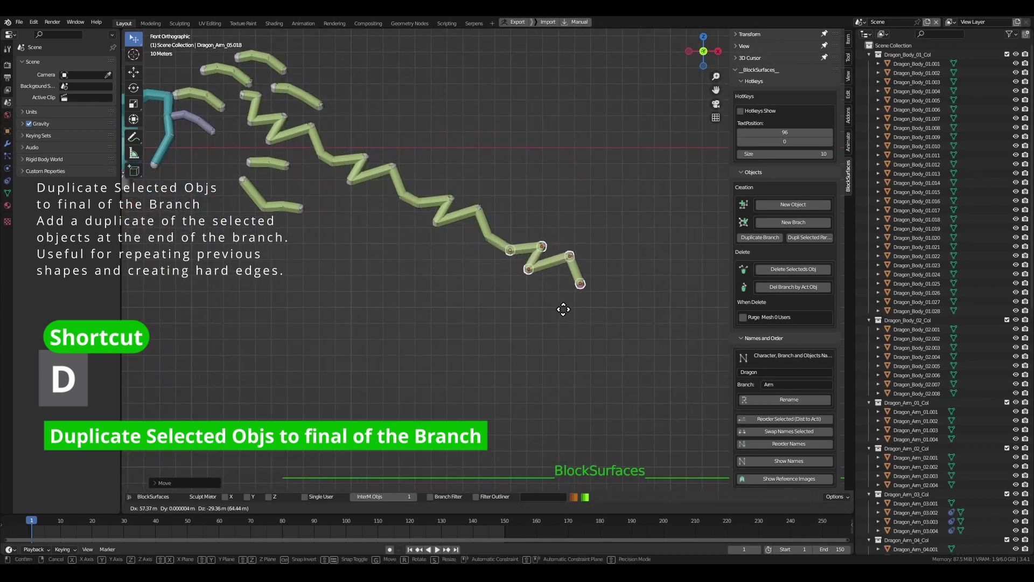
pyautogui.click(556, 307)
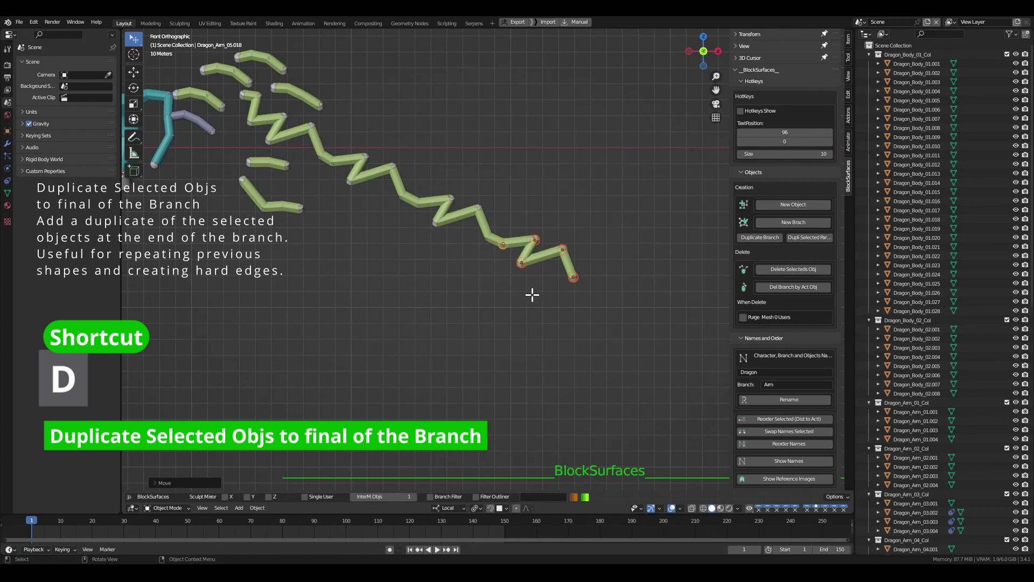
pyautogui.press('d')
pyautogui.click(605, 330)
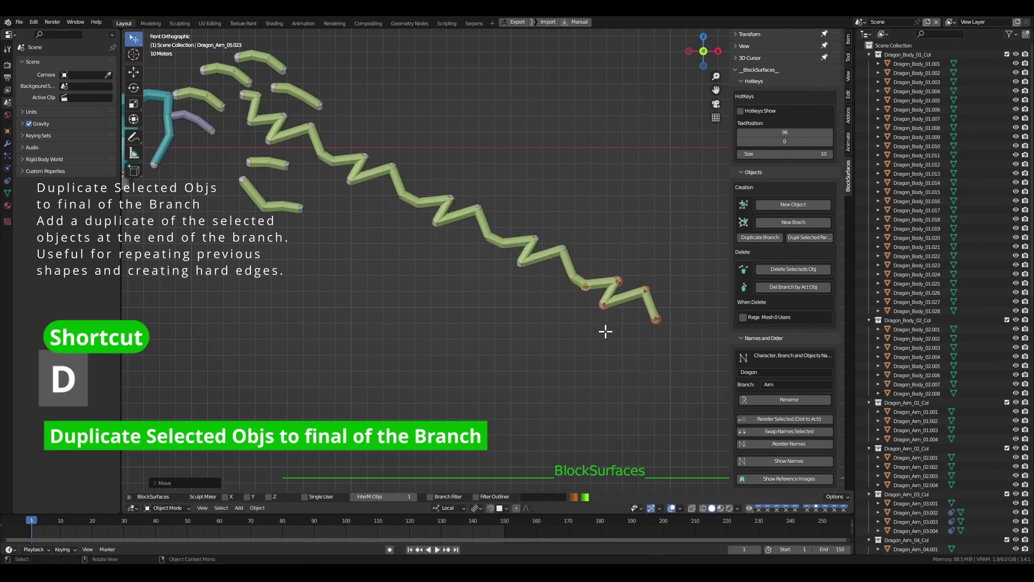
pyautogui.scroll(-1, 614, 327)
pyautogui.scroll(-1, 615, 327)
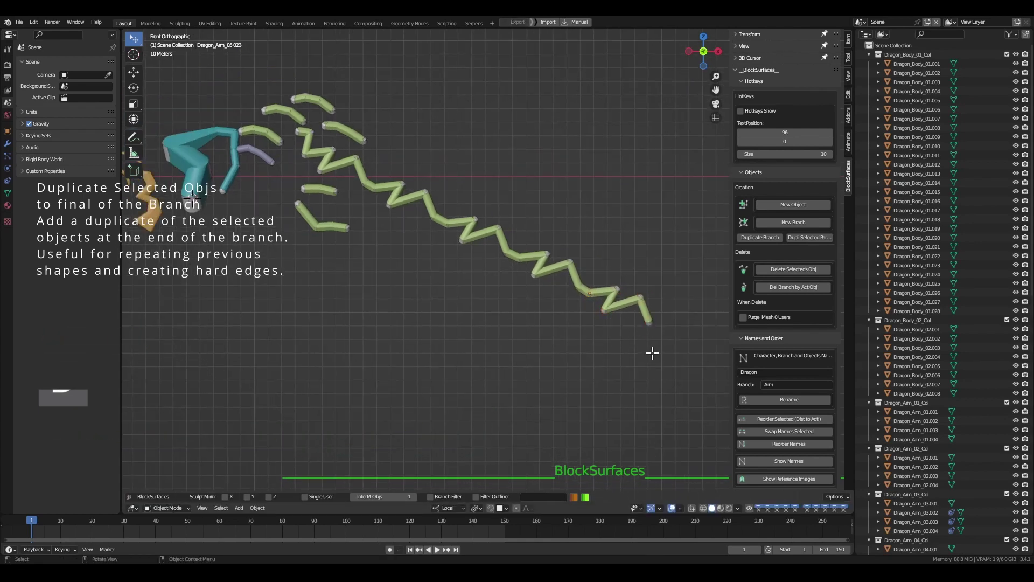
# Add a linked duplicate of the long zigzag's lower half to the end of the Arm branch, placing it below and parallel to the original.
pyautogui.moveTo(667, 356)
pyautogui.mouseDown()
pyautogui.moveTo(547, 201)
pyautogui.moveTo(503, 187)
pyautogui.moveTo(432, 273)
pyautogui.moveTo(469, 351)
pyautogui.mouseUp()
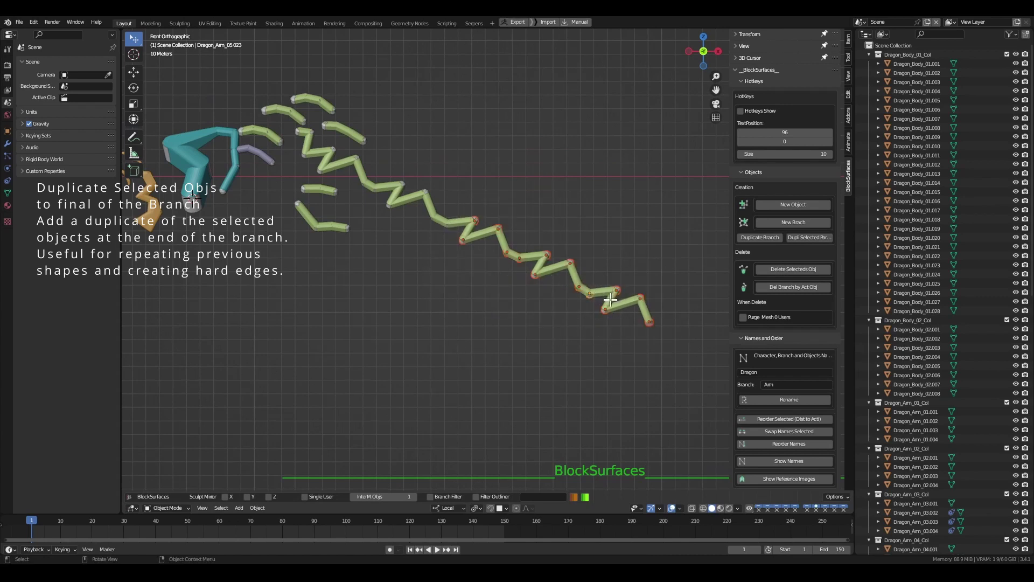
pyautogui.hotkey('alt', 'd')
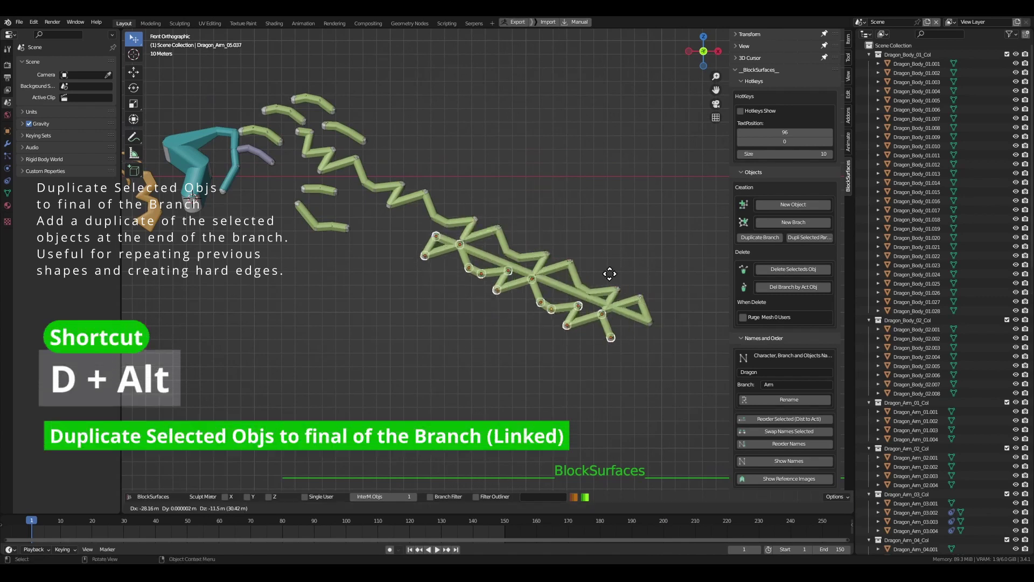
pyautogui.click(599, 308)
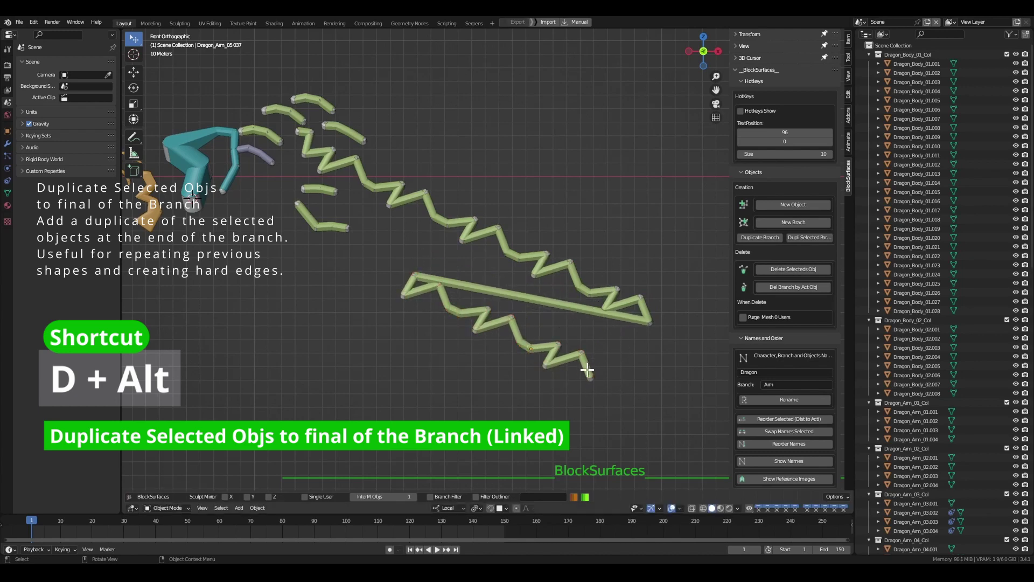
# Sculpt the linked copy with a 19 px Grab brush, pulling several upper joints up and lower joints down and outward, and return to Object Mode.
pyautogui.hotkey('ctrl', 'Tab')
pyautogui.press('f')
pyautogui.click(593, 350)
pyautogui.keyDown('ctrl'); pyautogui.moveTo(594, 347); pyautogui.dragTo(572, 397, button='middle'); pyautogui.keyUp('ctrl')
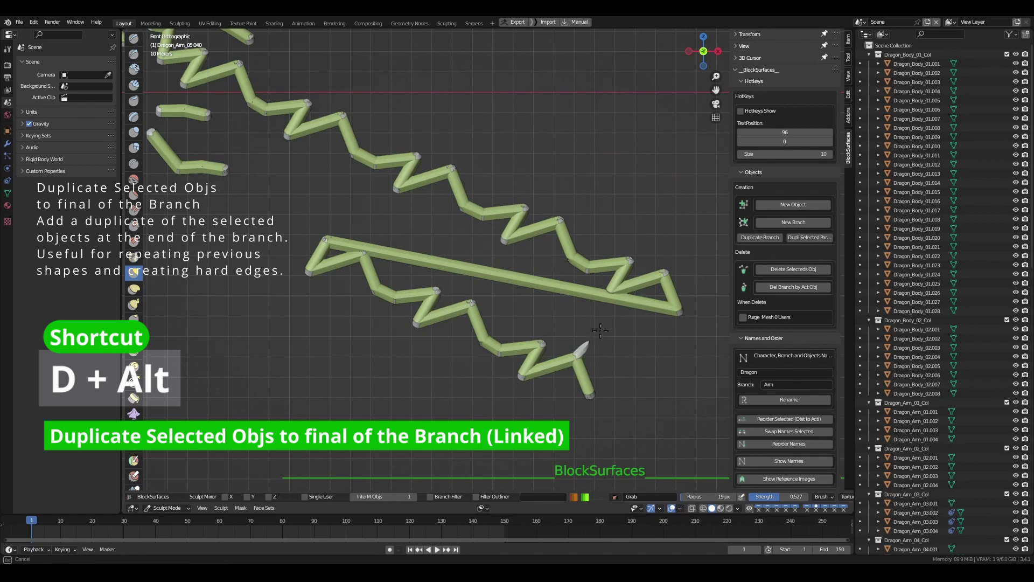
pyautogui.moveTo(579, 349); pyautogui.dragTo(601, 334)
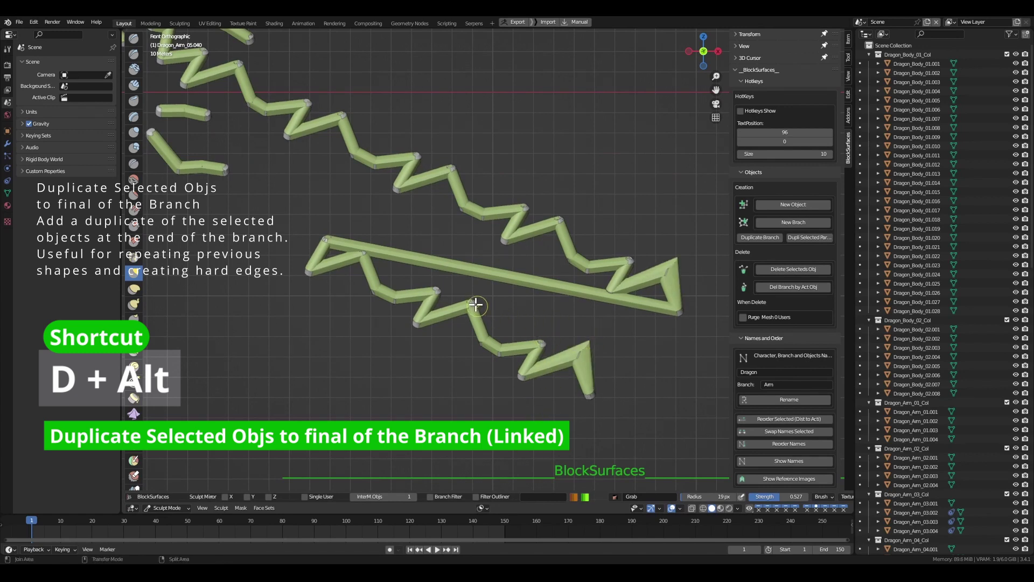
pyautogui.moveTo(475, 299); pyautogui.dragTo(484, 290)
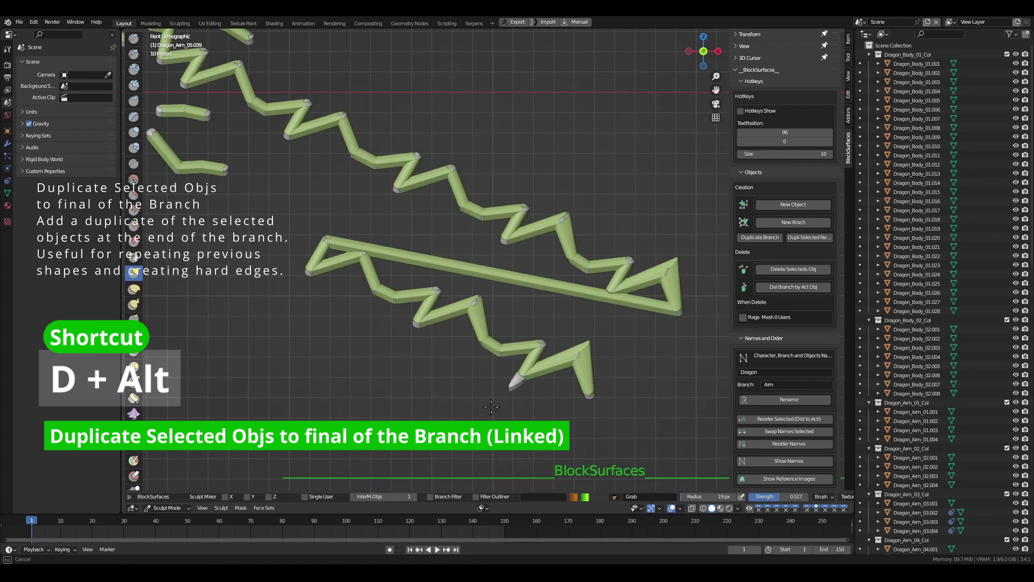
pyautogui.moveTo(519, 385); pyautogui.dragTo(504, 394)
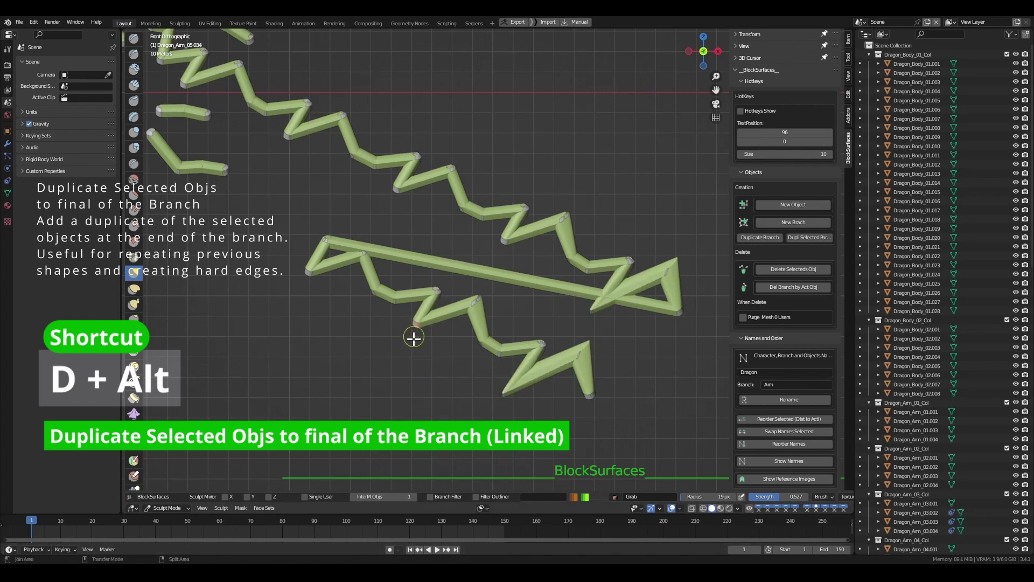
pyautogui.moveTo(414, 337); pyautogui.dragTo(390, 359)
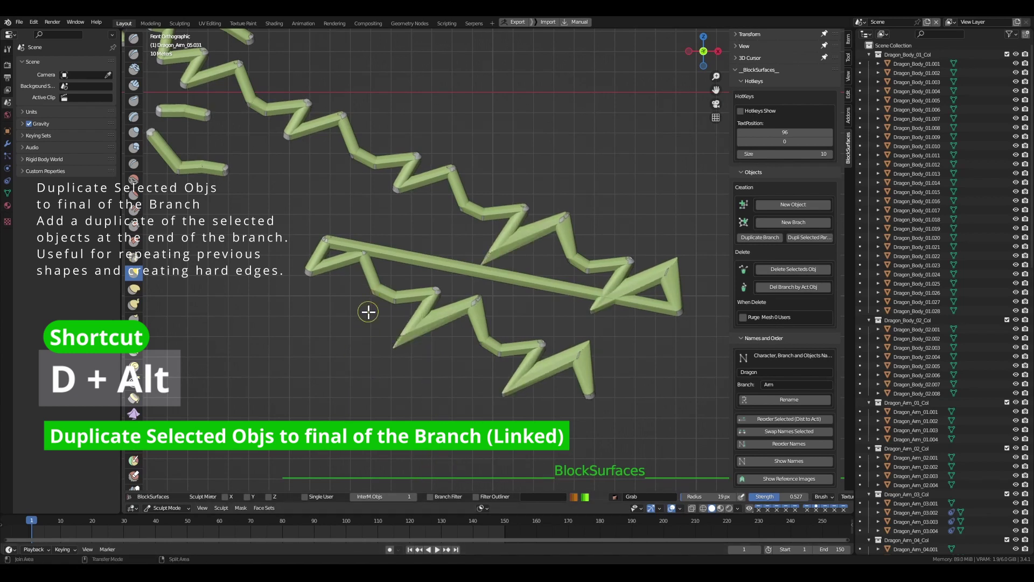
pyautogui.moveTo(374, 292); pyautogui.dragTo(359, 306)
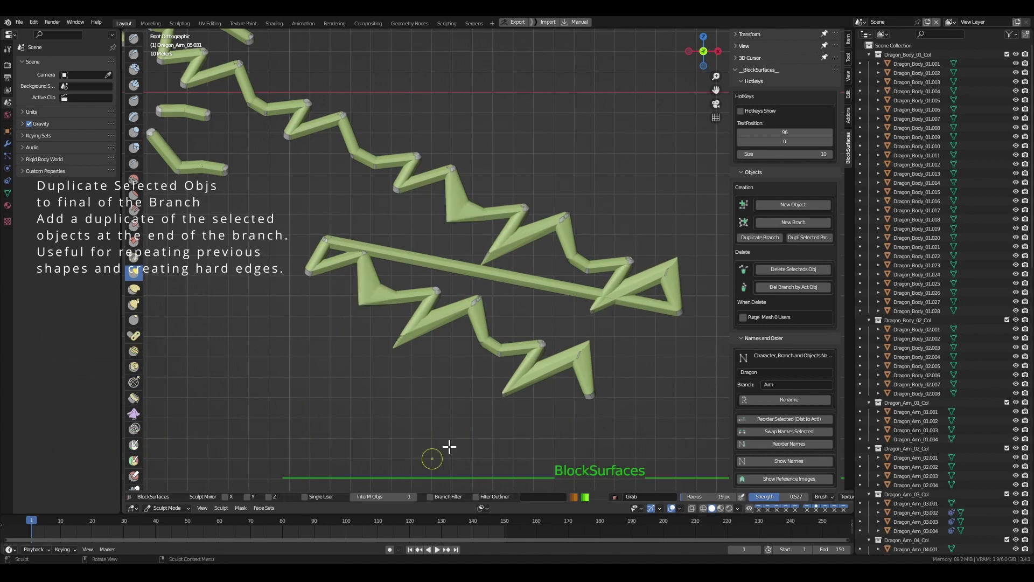
pyautogui.hotkey('ctrl', 'Tab')
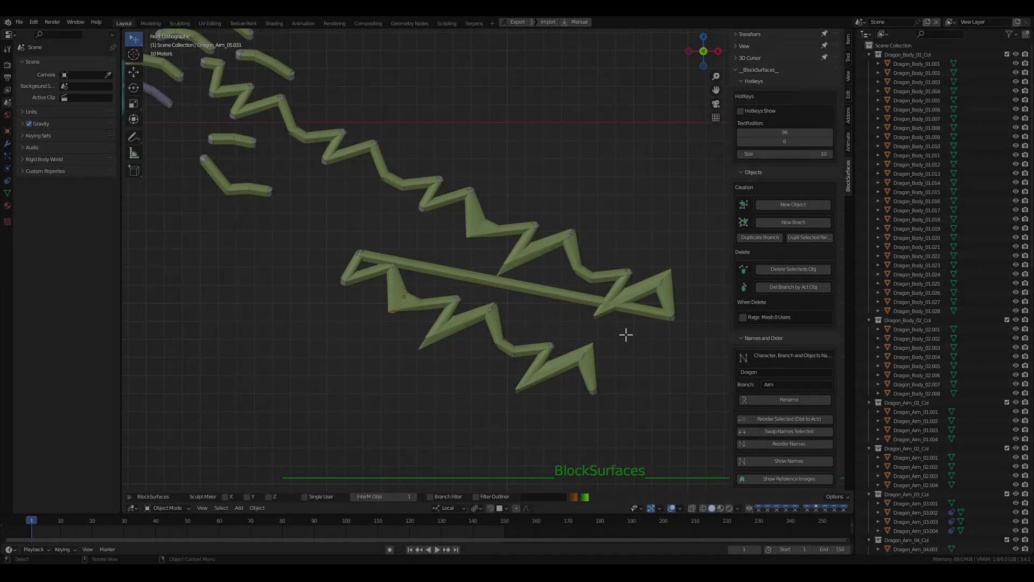